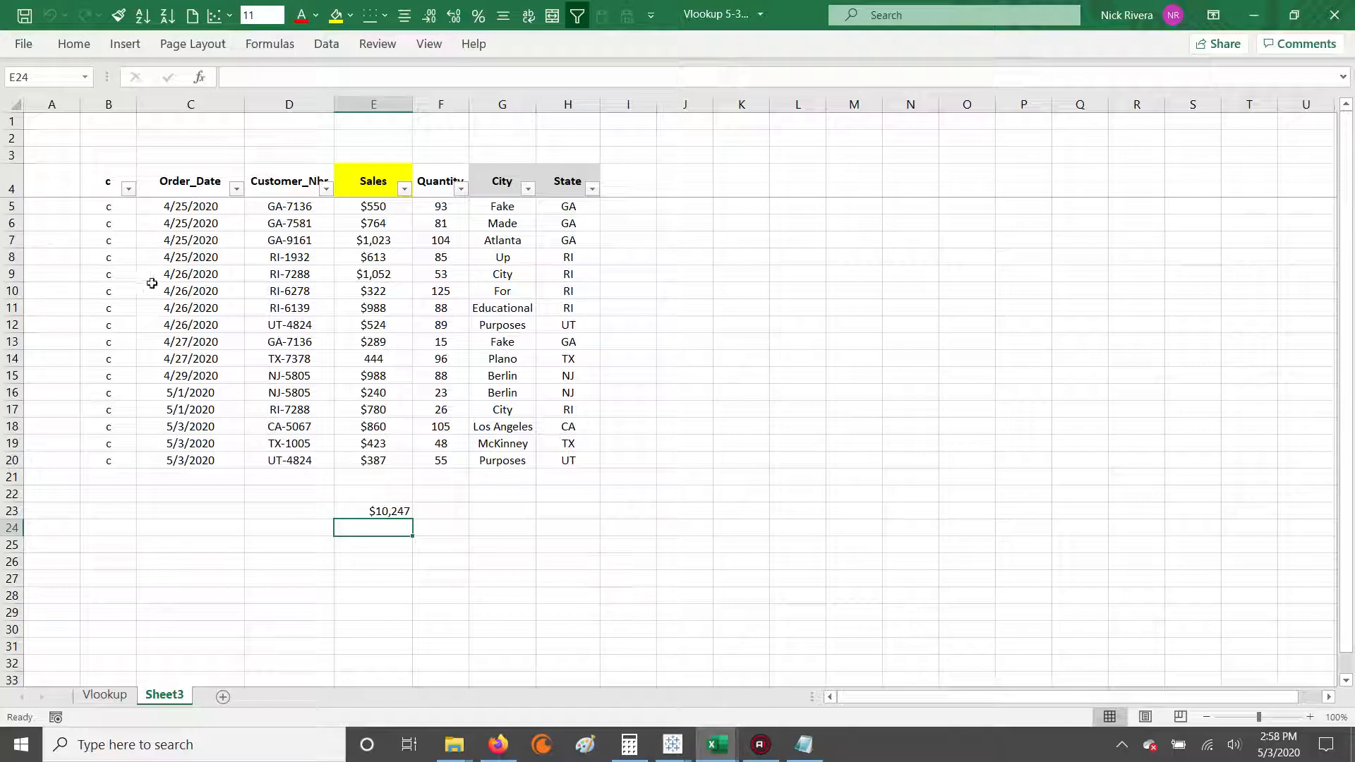
Step: Examine the order table in B4:H20, including the City and State columns, and the SUM formula in E23
left_click(103, 184)
left_click_drag(104, 183, 438, 461)
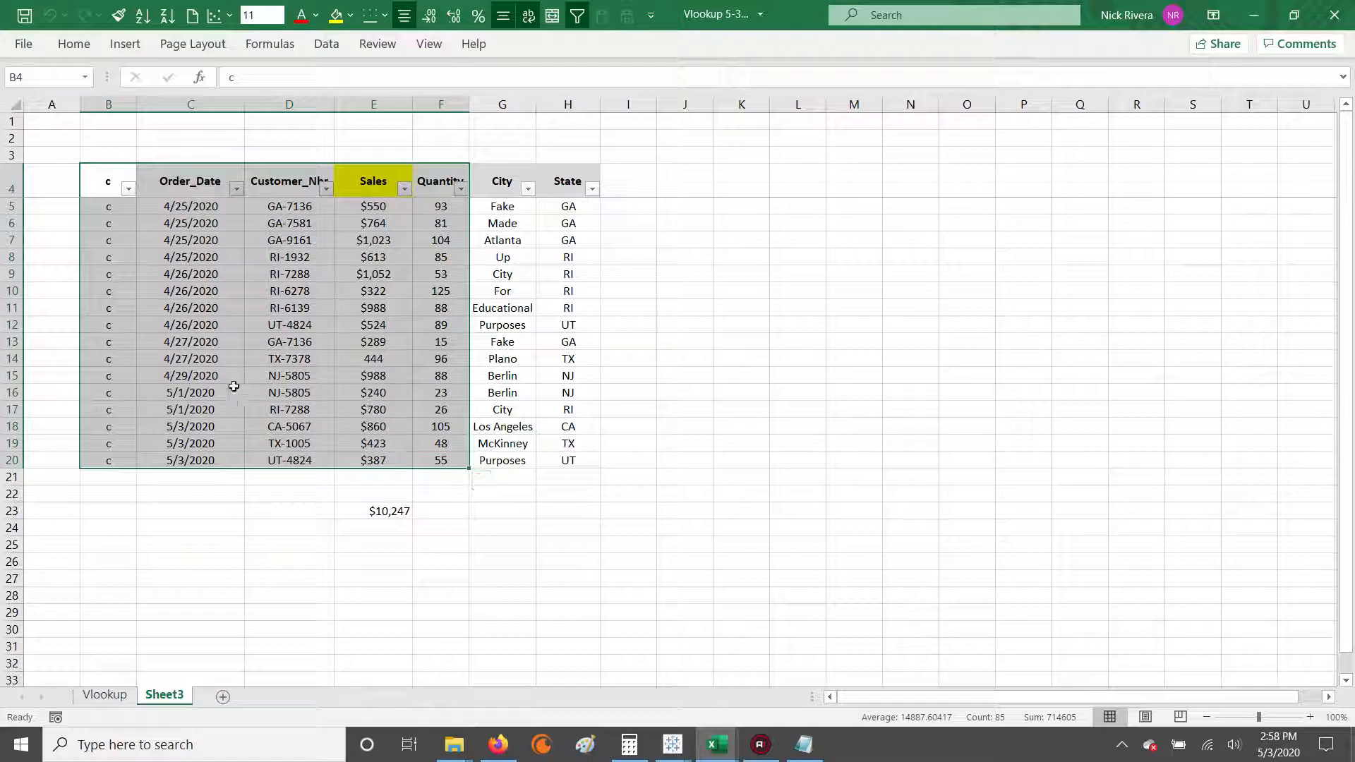
left_click_drag(112, 185, 456, 460)
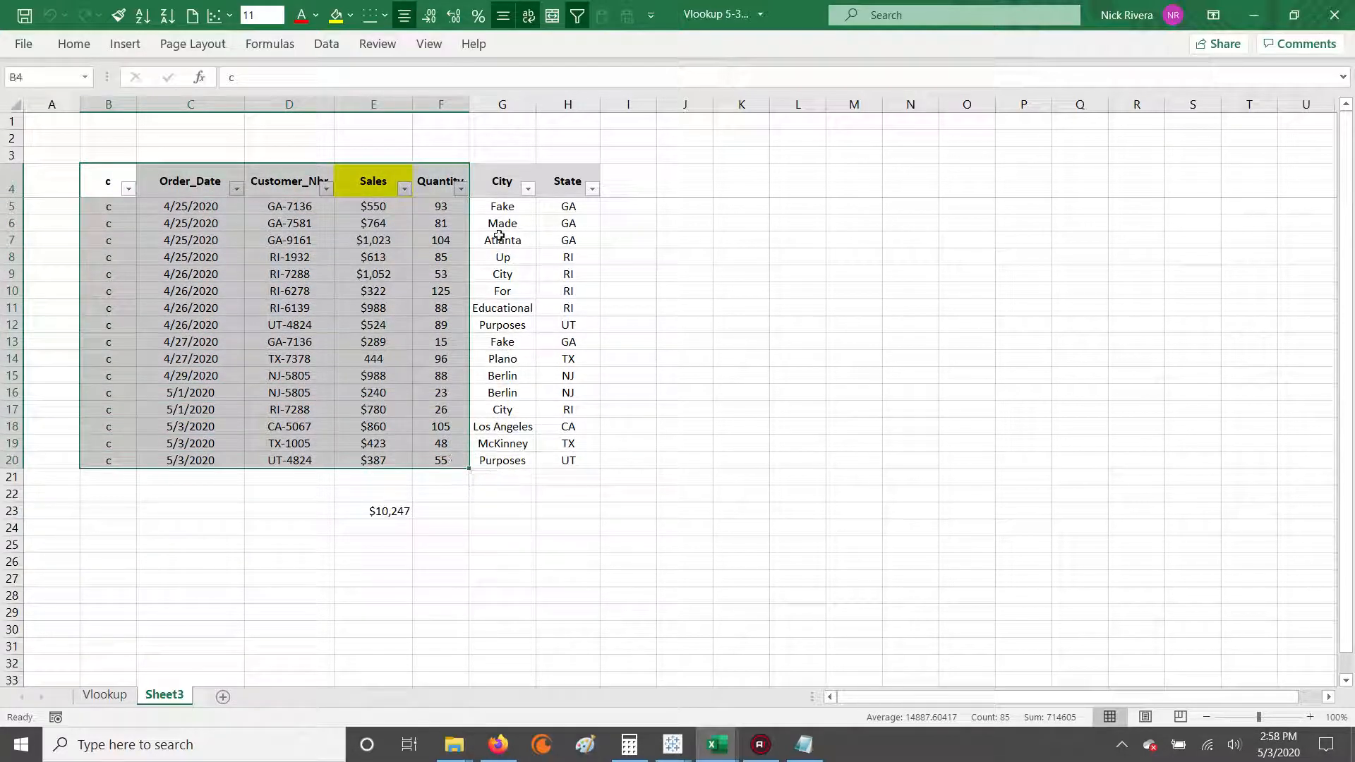
left_click(439, 185)
left_click_drag(491, 187, 596, 462)
left_click_drag(188, 308, 565, 308)
left_click_drag(489, 245, 568, 240)
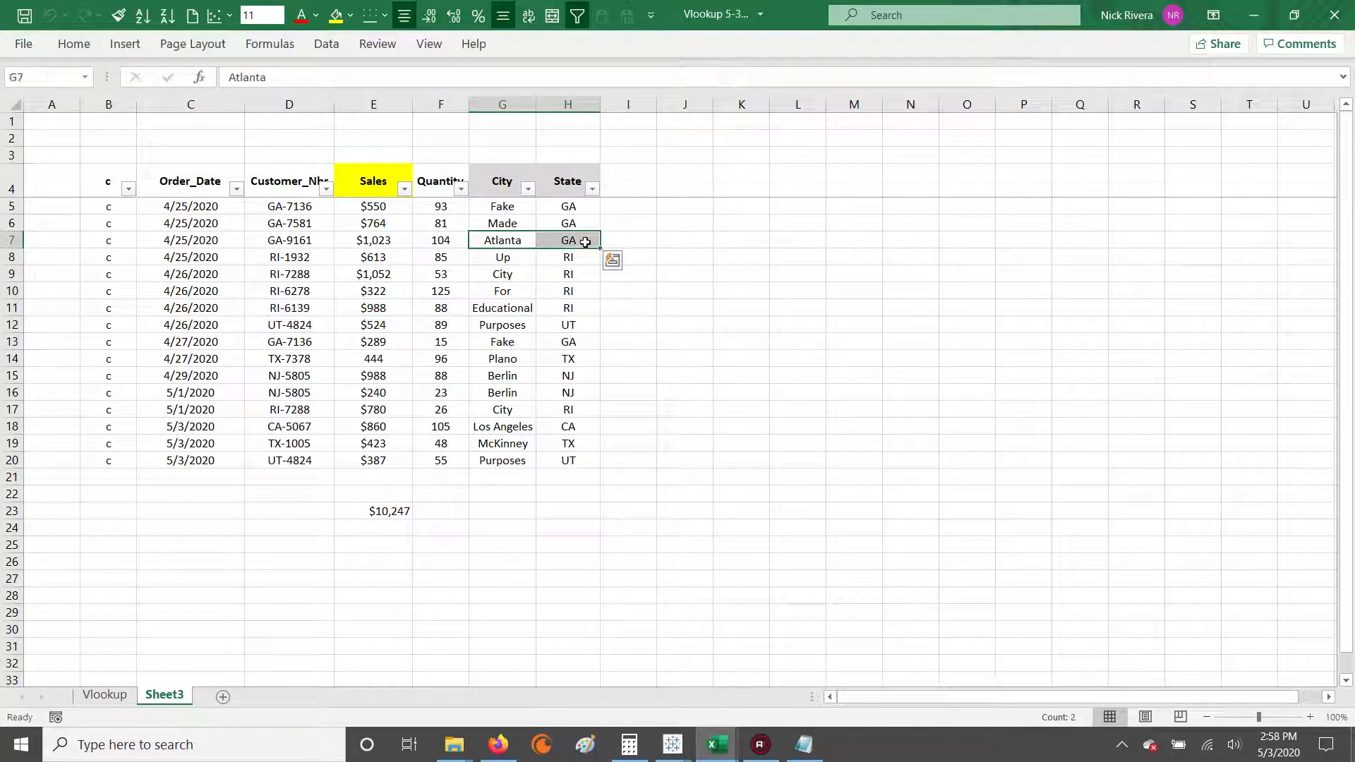
left_click(385, 520)
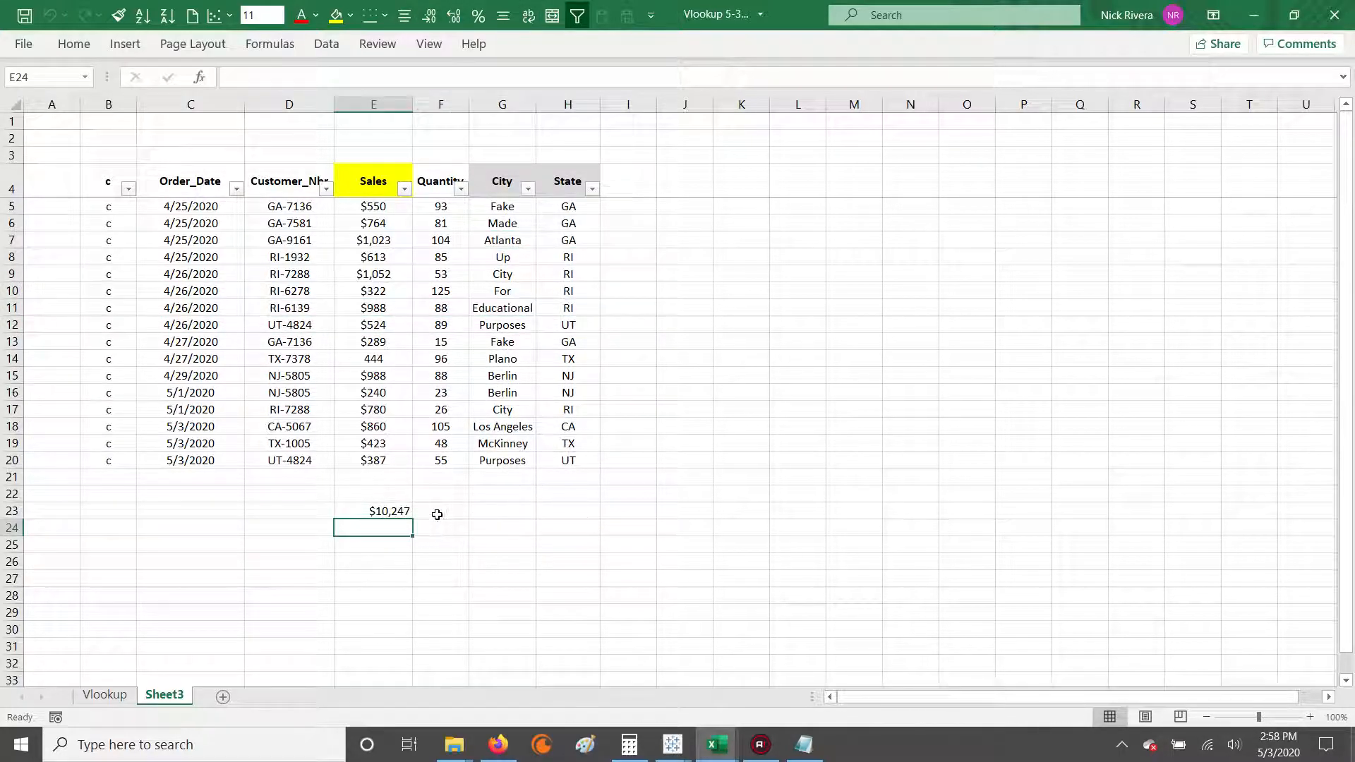
left_click(459, 78)
key("Escape")
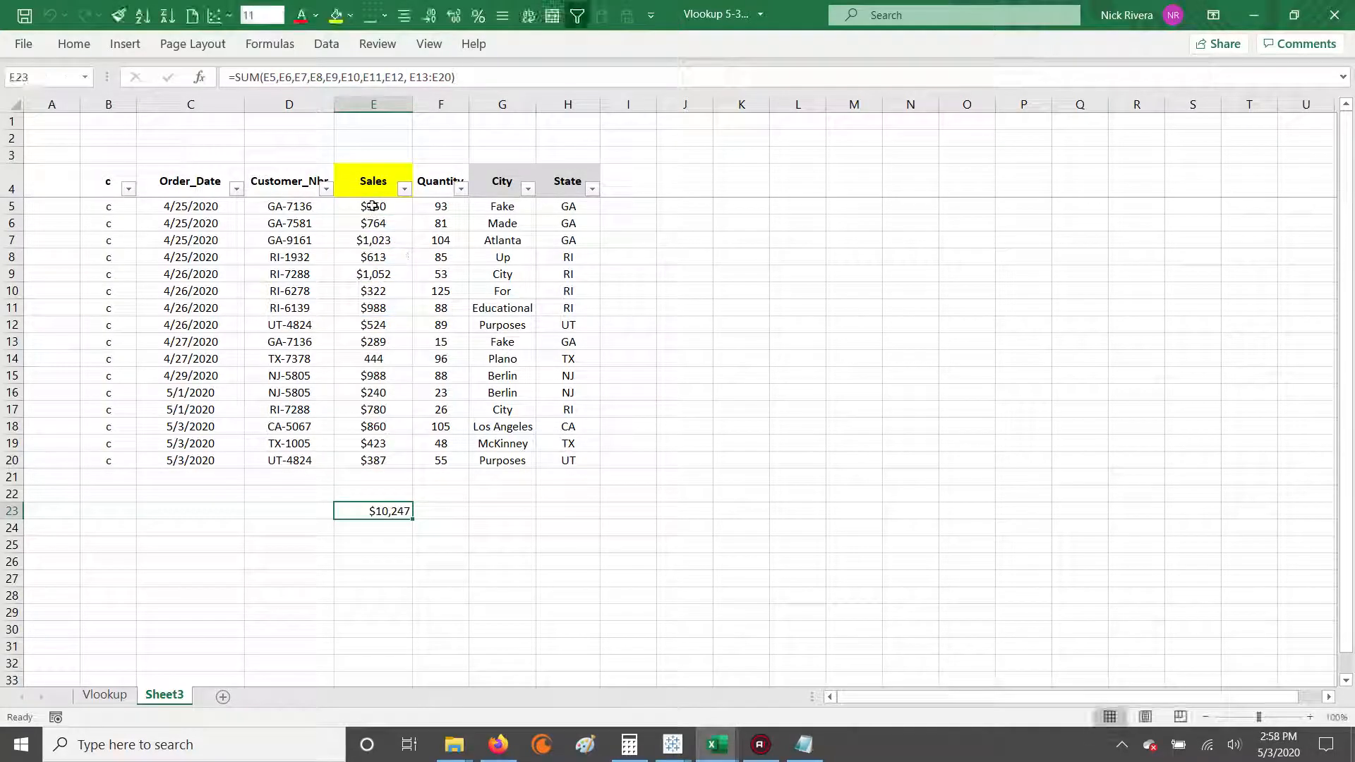
key("Down")
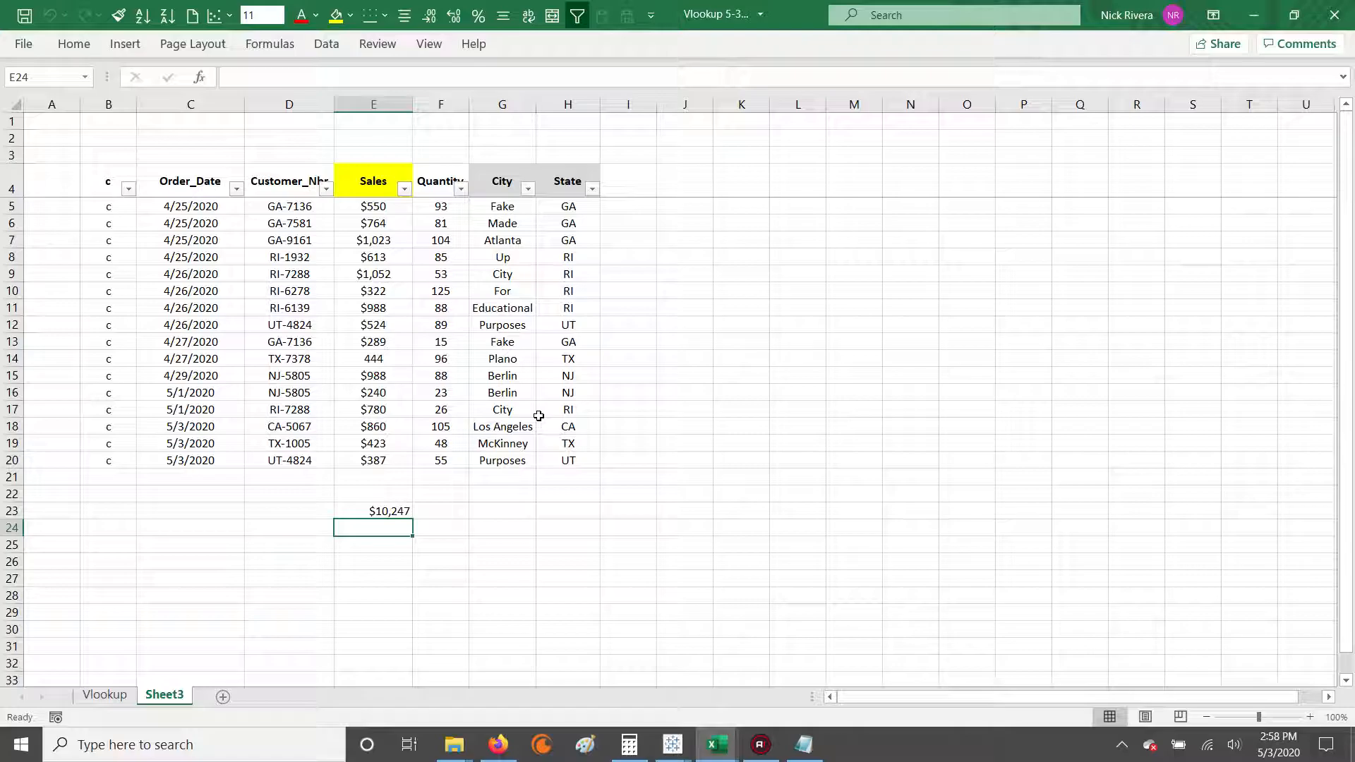
type("=sum()")
key("BackSpace")
left_click(385, 206)
type(",")
left_click(385, 224)
type(",")
left_click(382, 240)
type(",")
left_click(379, 259)
type(",")
left_click(379, 274)
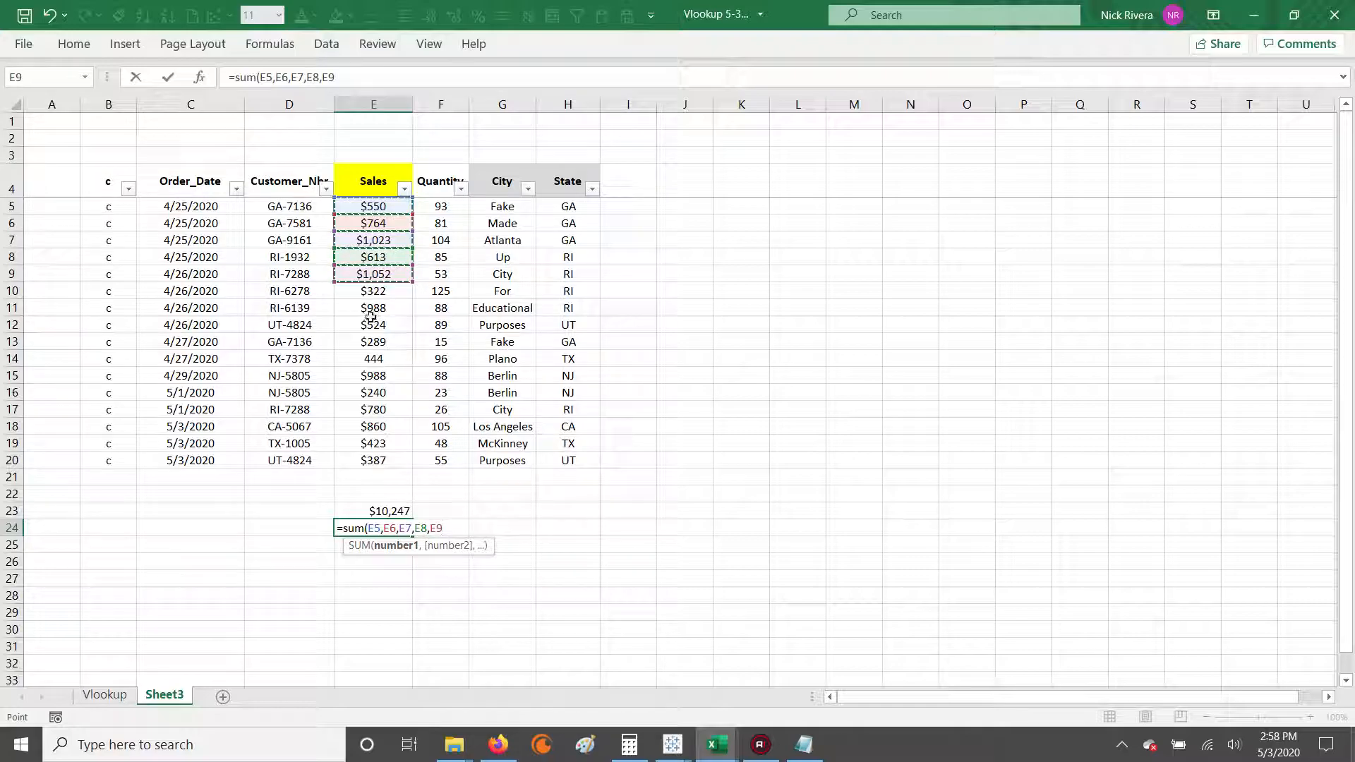
type(",")
left_click_drag(378, 461, 378, 375)
type(",")
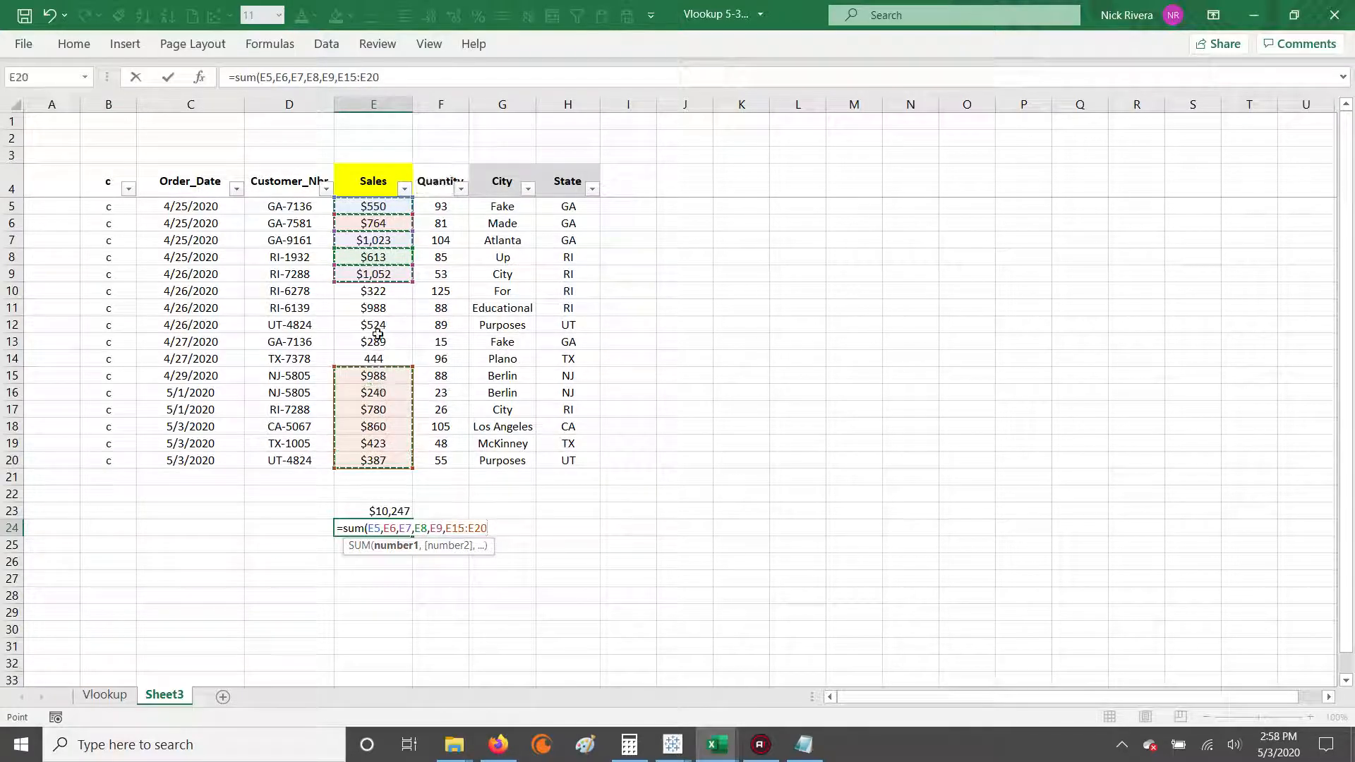
left_click_drag(374, 291, 382, 352)
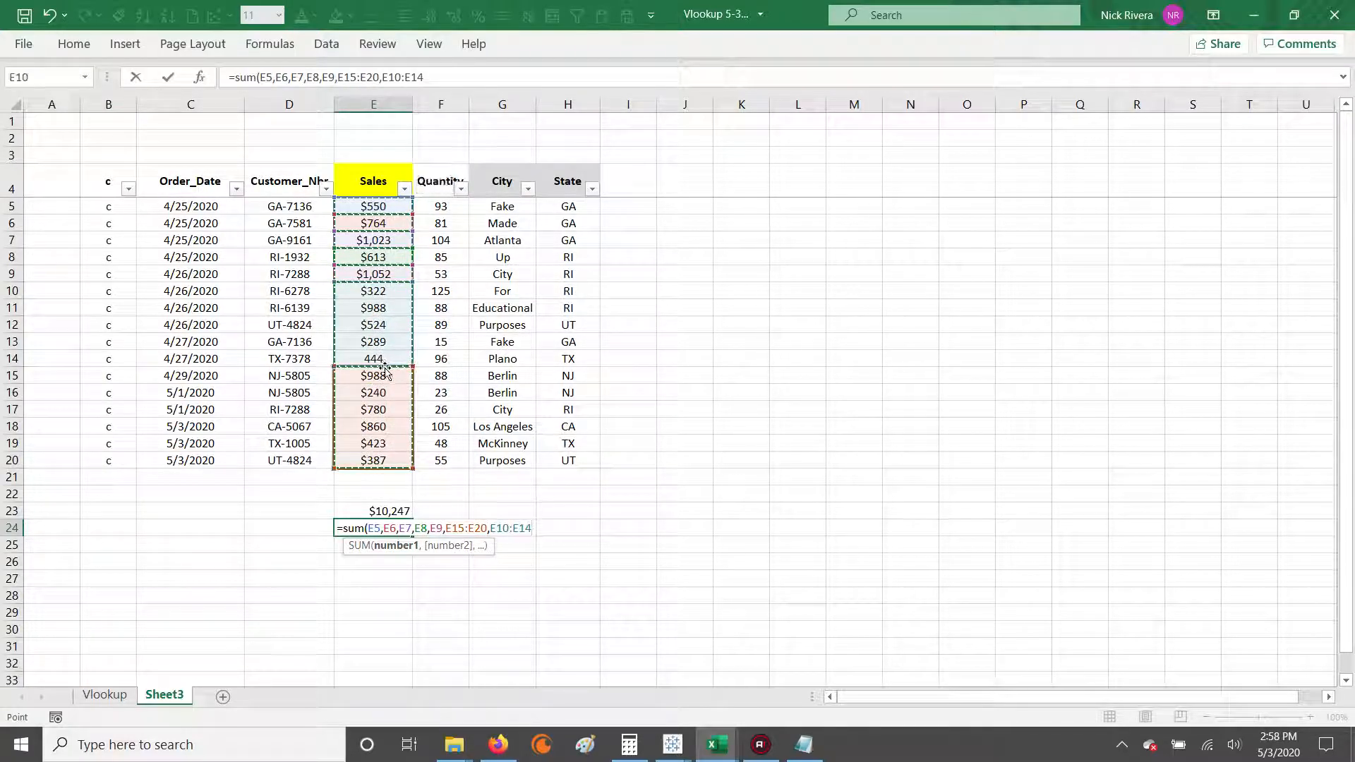
key("Escape")
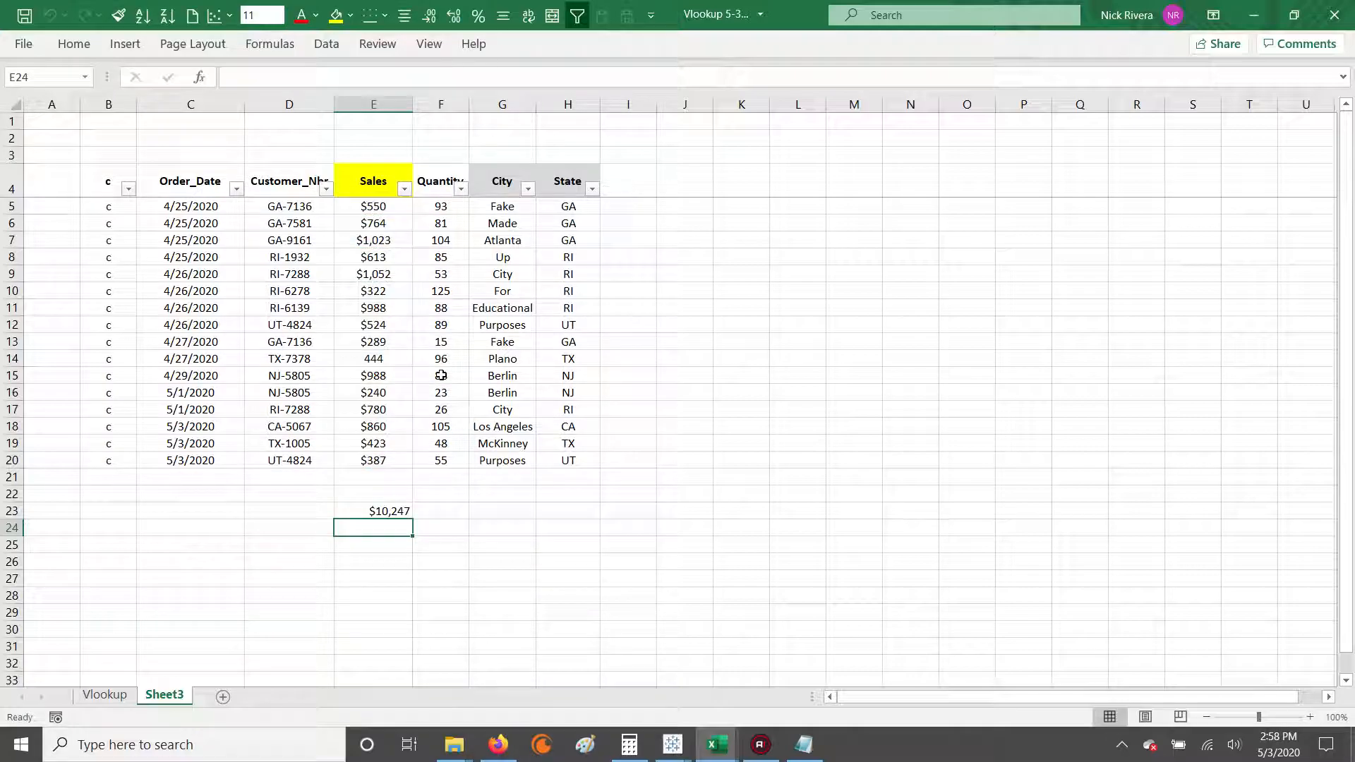
Step: In E24, add up the Sales values of the consecutive RI rows with =SUM(E8:E11)
left_click_drag(569, 258, 568, 308)
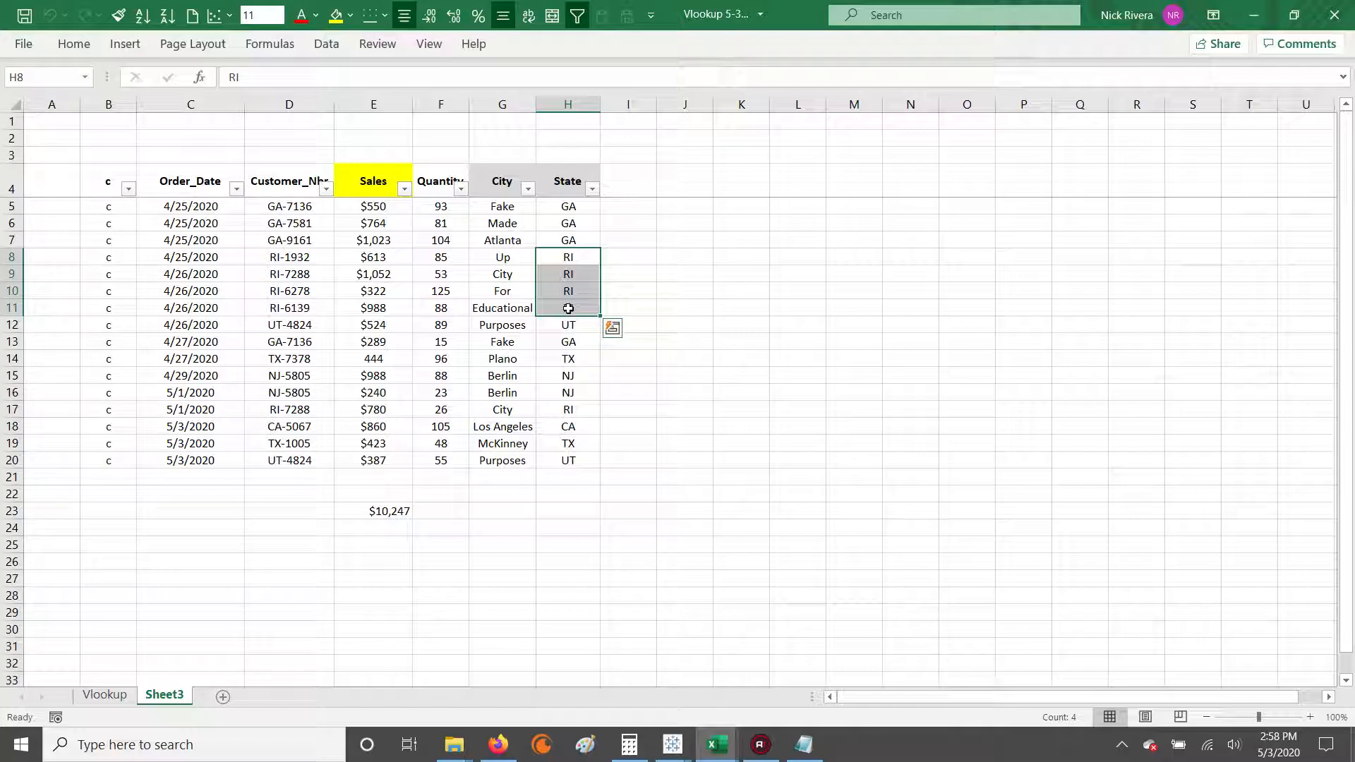
left_click(379, 523)
type("=sum(")
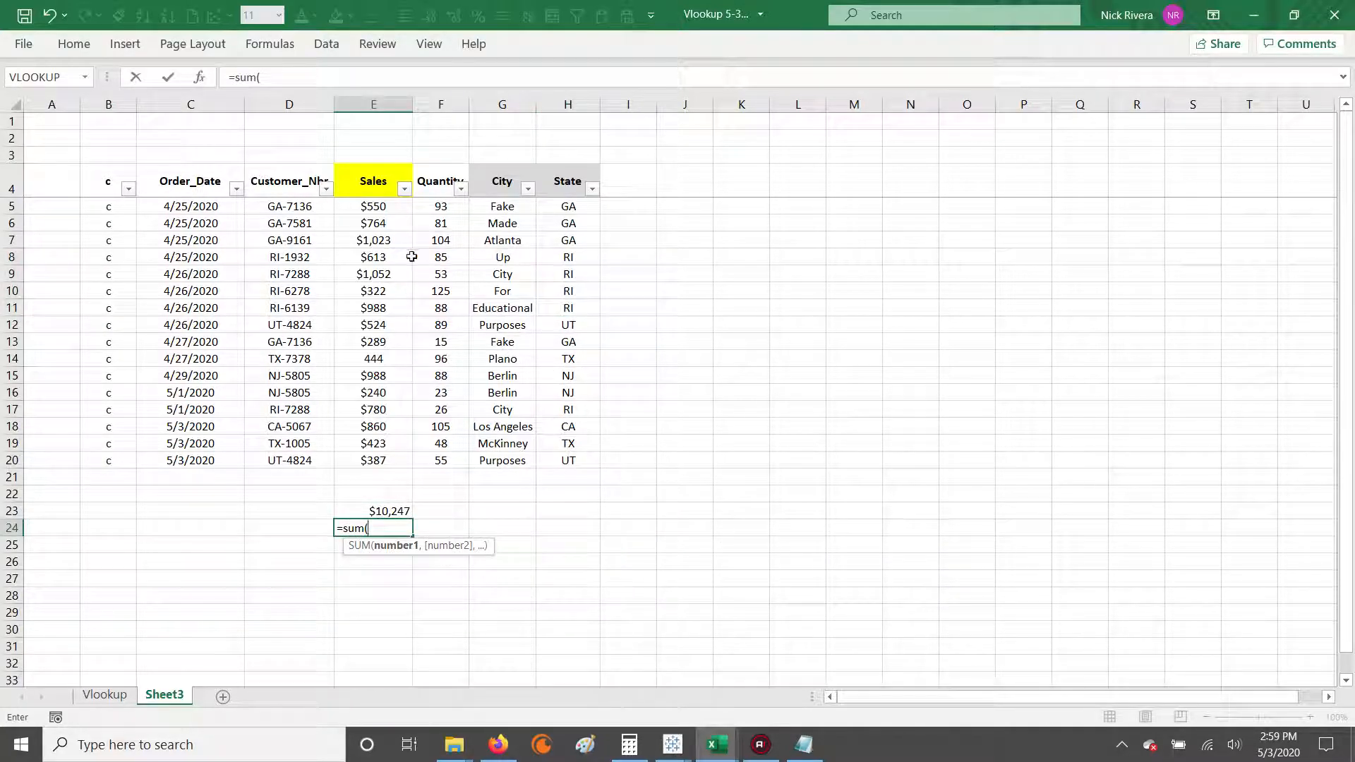
left_click_drag(399, 257, 385, 309)
key("ctrl+Return")
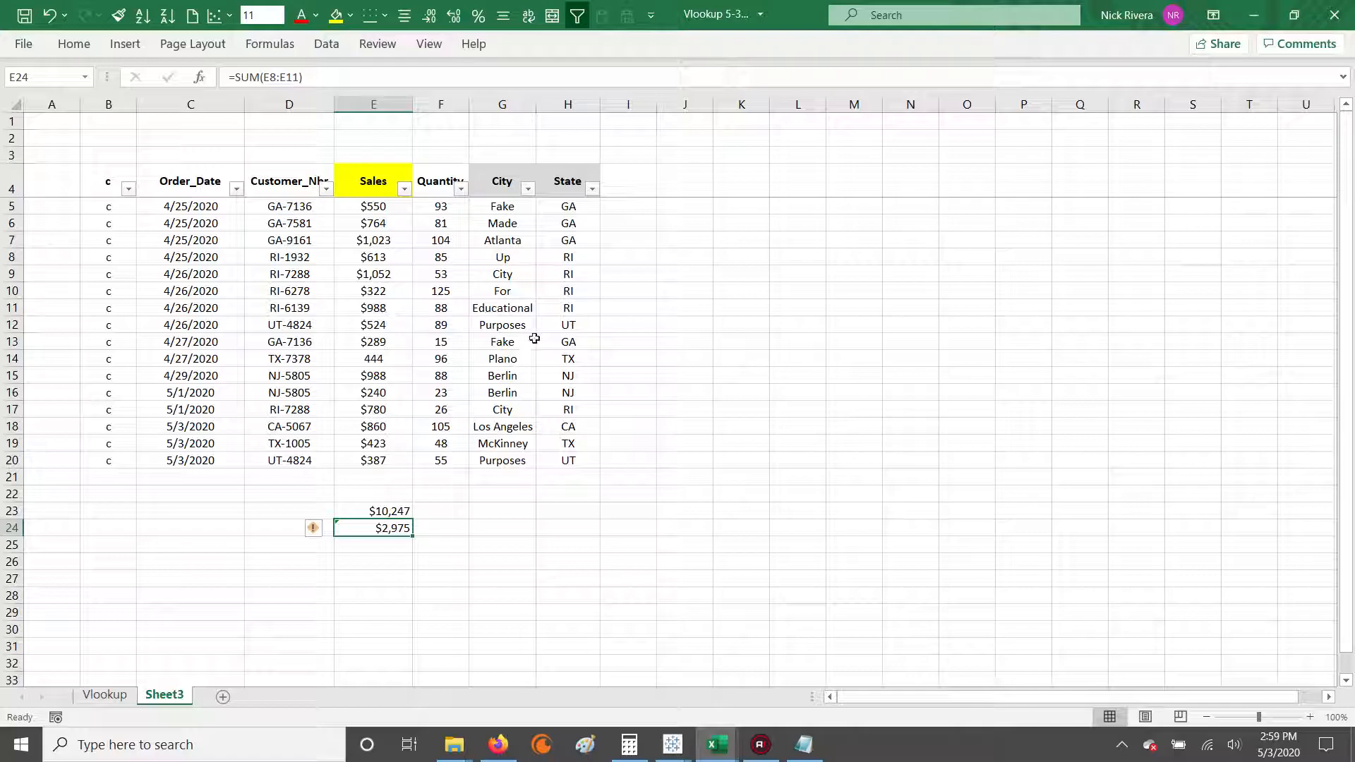
Step: Add the remaining RI sale in E17 to the formula in E24, making it =SUM(E8:E11, E17)
left_click(371, 80)
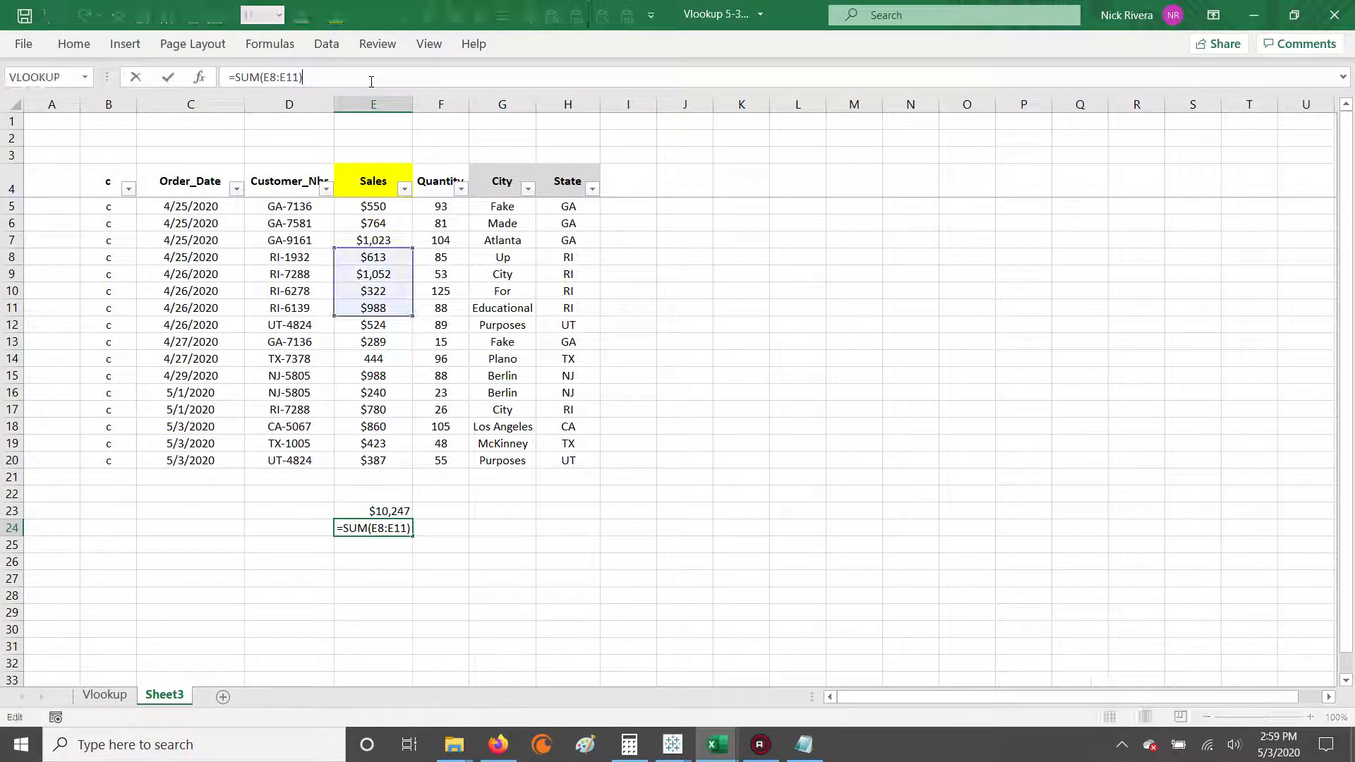
left_click(398, 529)
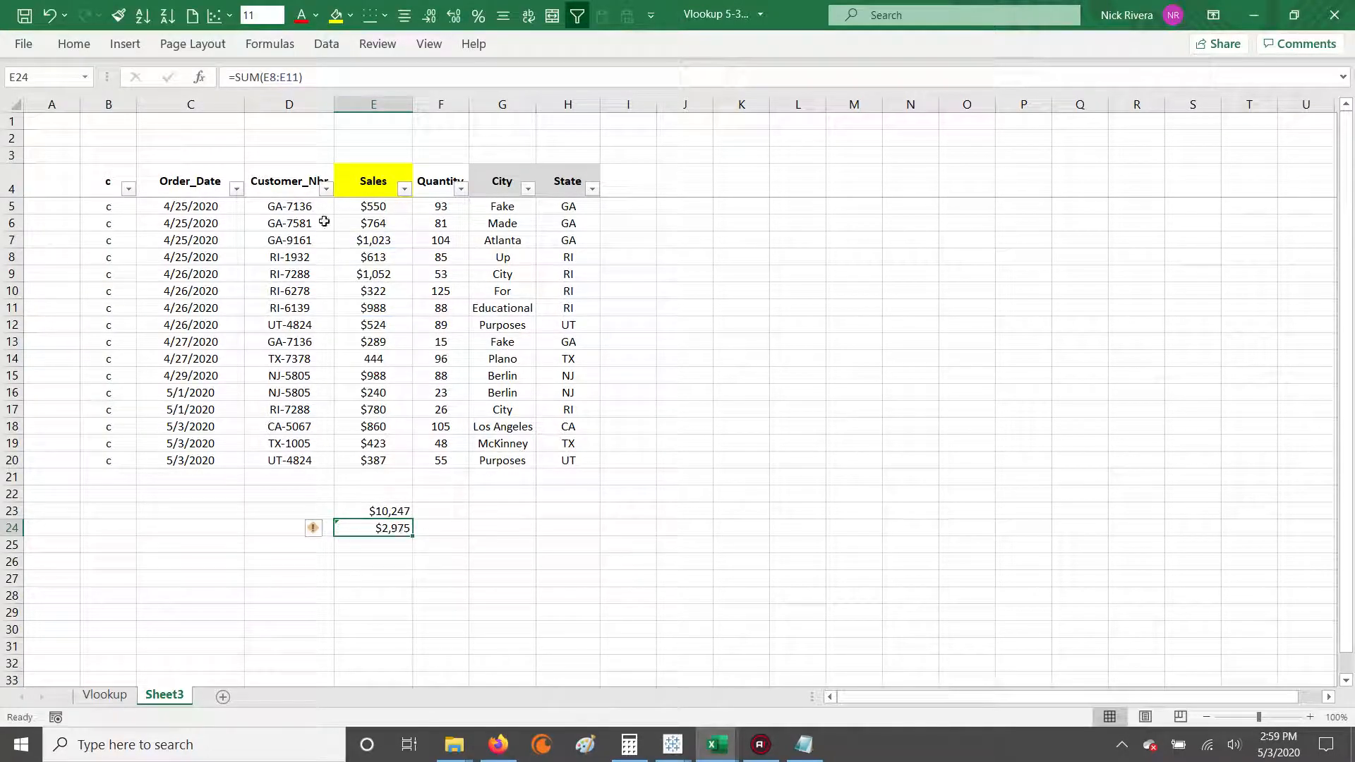
left_click(444, 77)
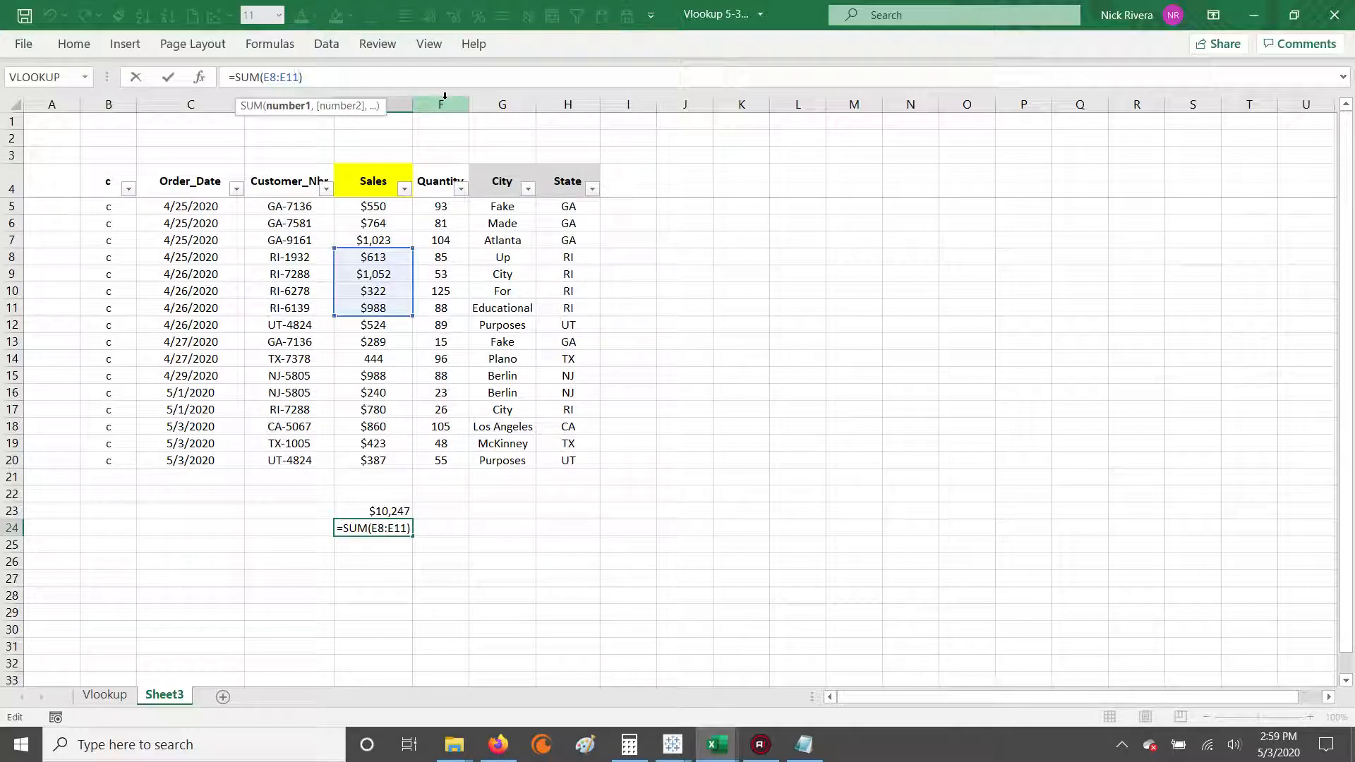
type(",")
left_click(375, 411)
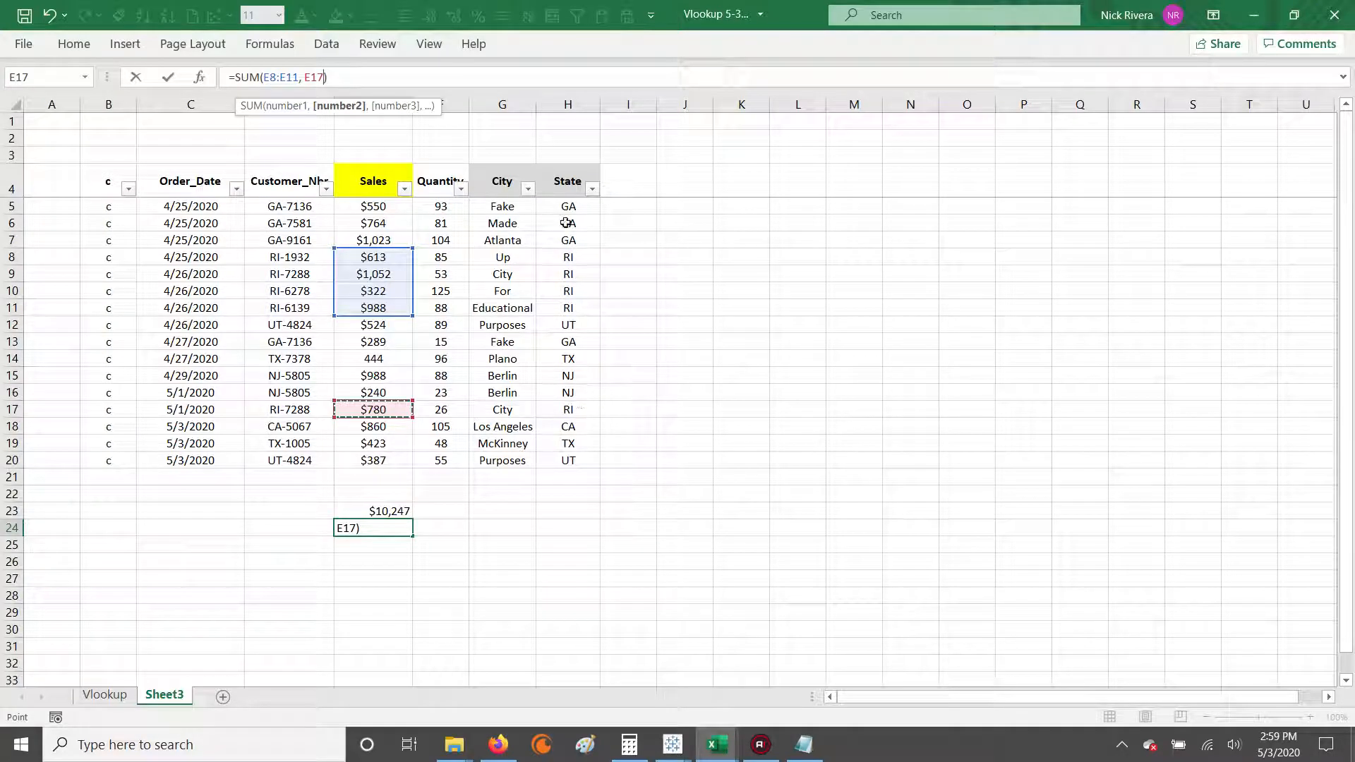
key("Return")
key("Up")
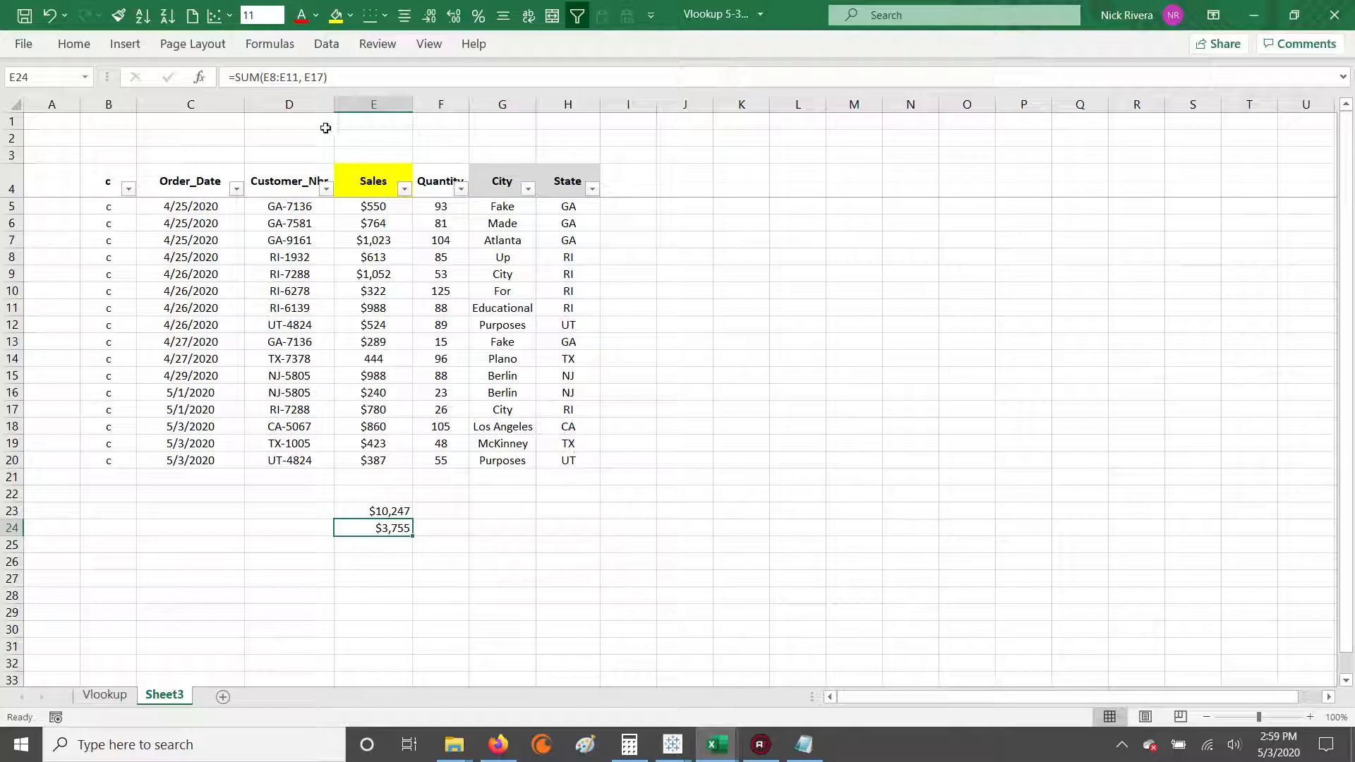
Step: Review which Sales cells the SUM formula in E24 references, leaving the formula as it is
left_click(360, 81)
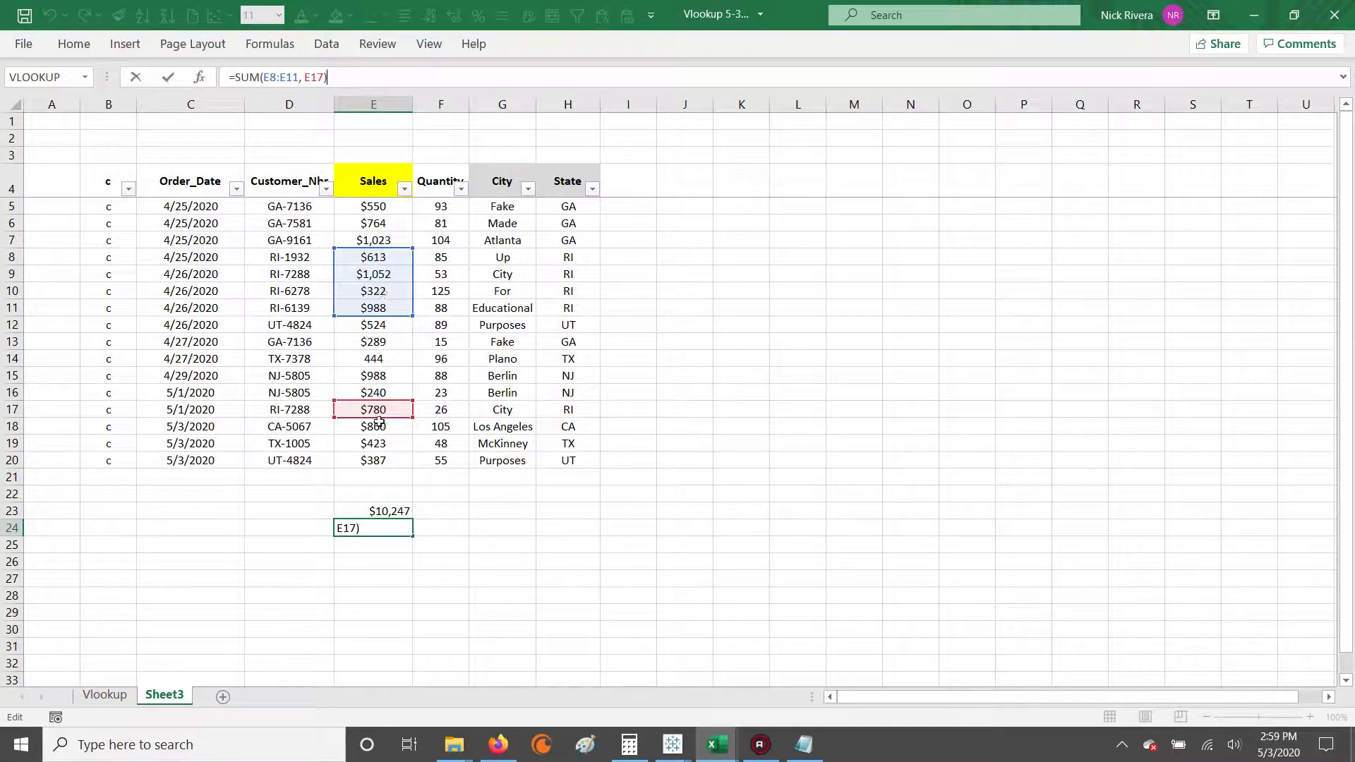
key("Escape")
left_click(352, 81)
key("Escape")
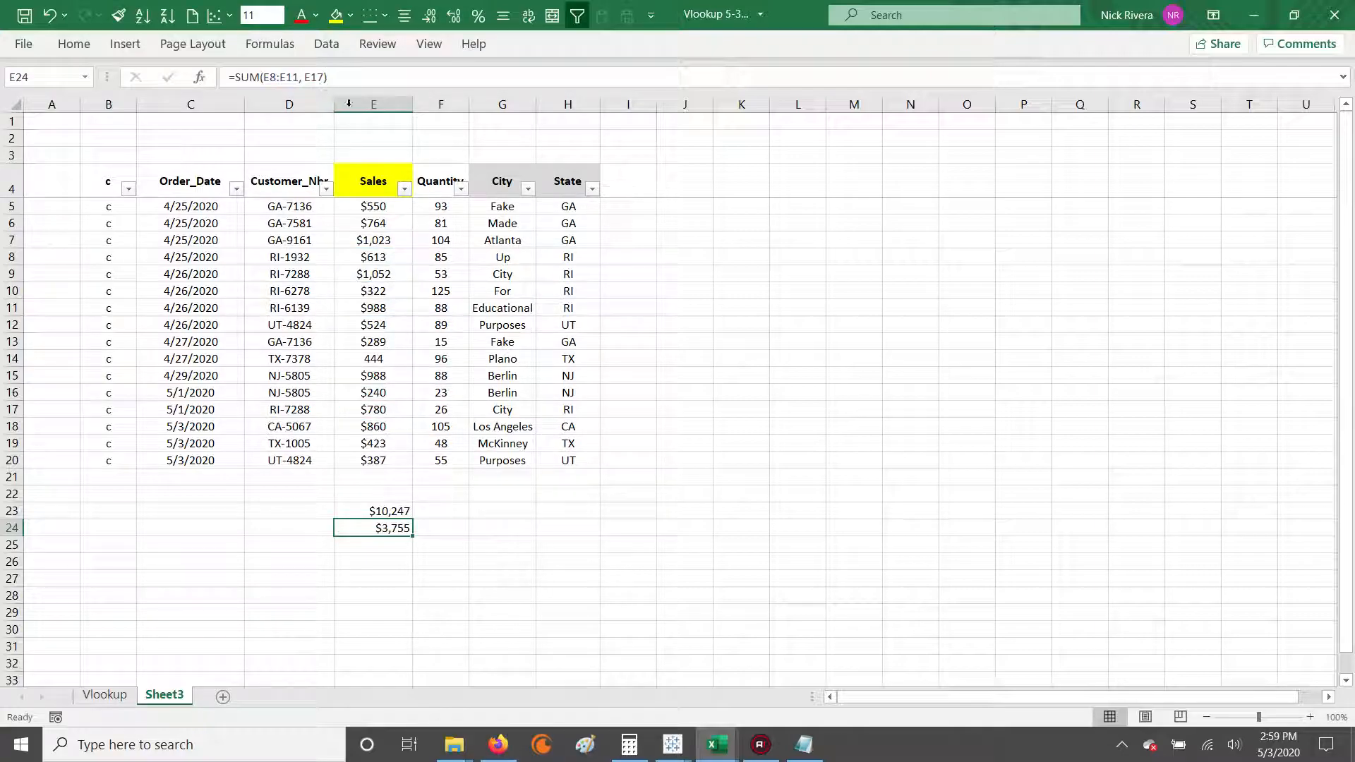
left_click(348, 81)
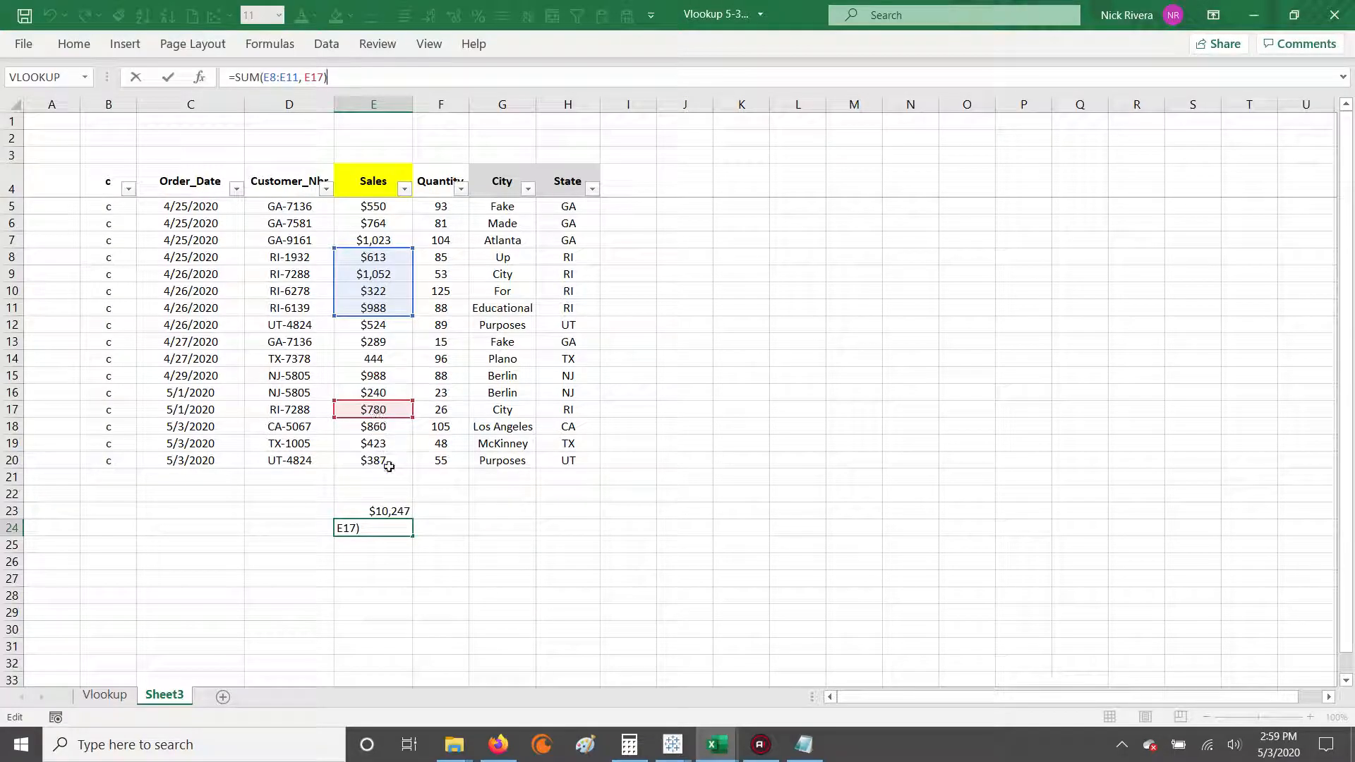
key("Escape")
key("Down")
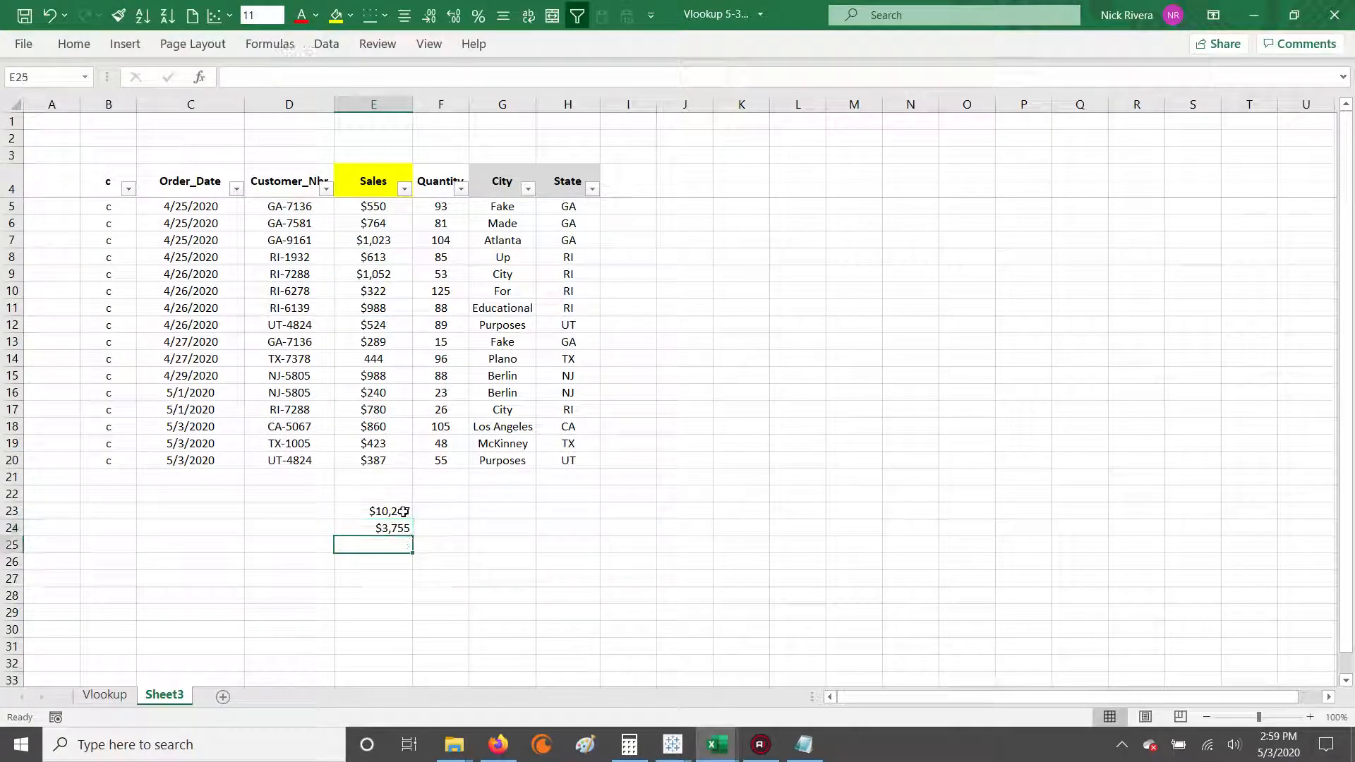
type("=sumif")
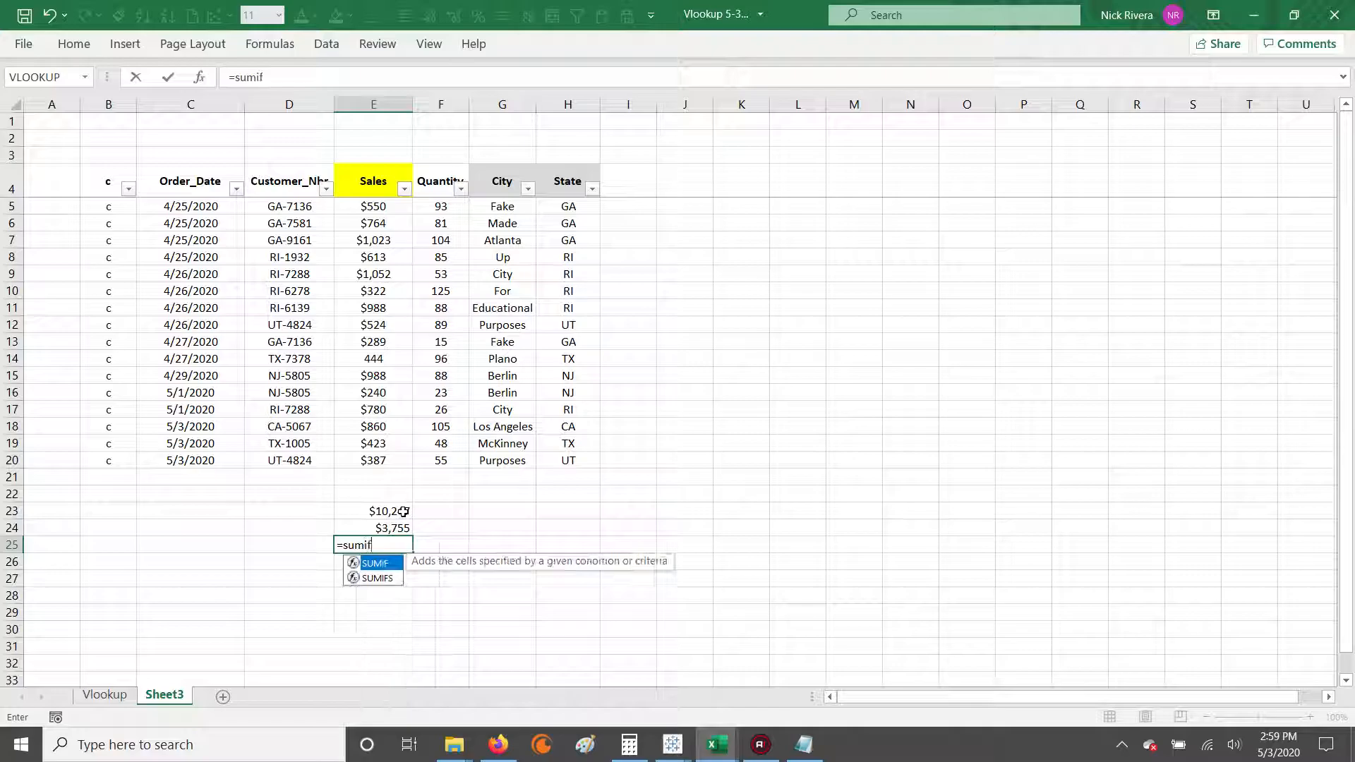
type("(")
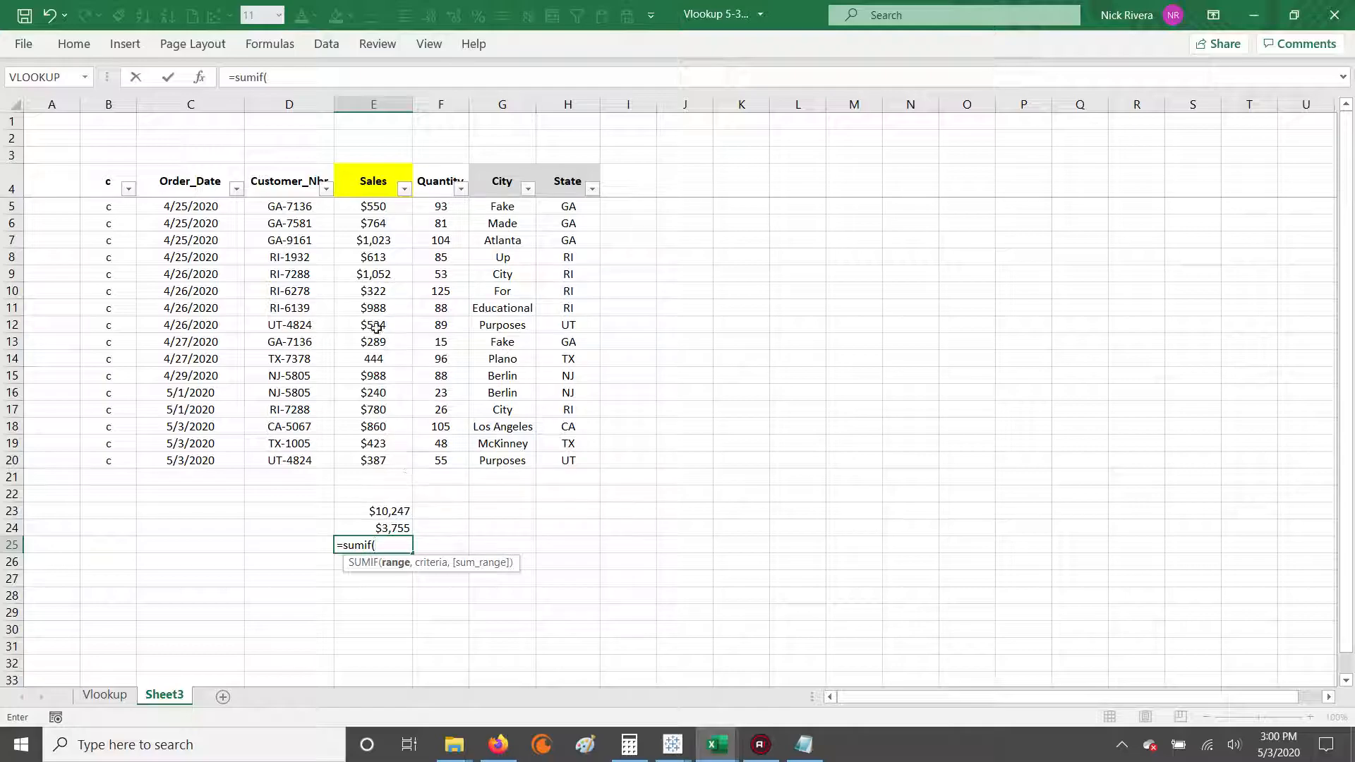
key("Escape")
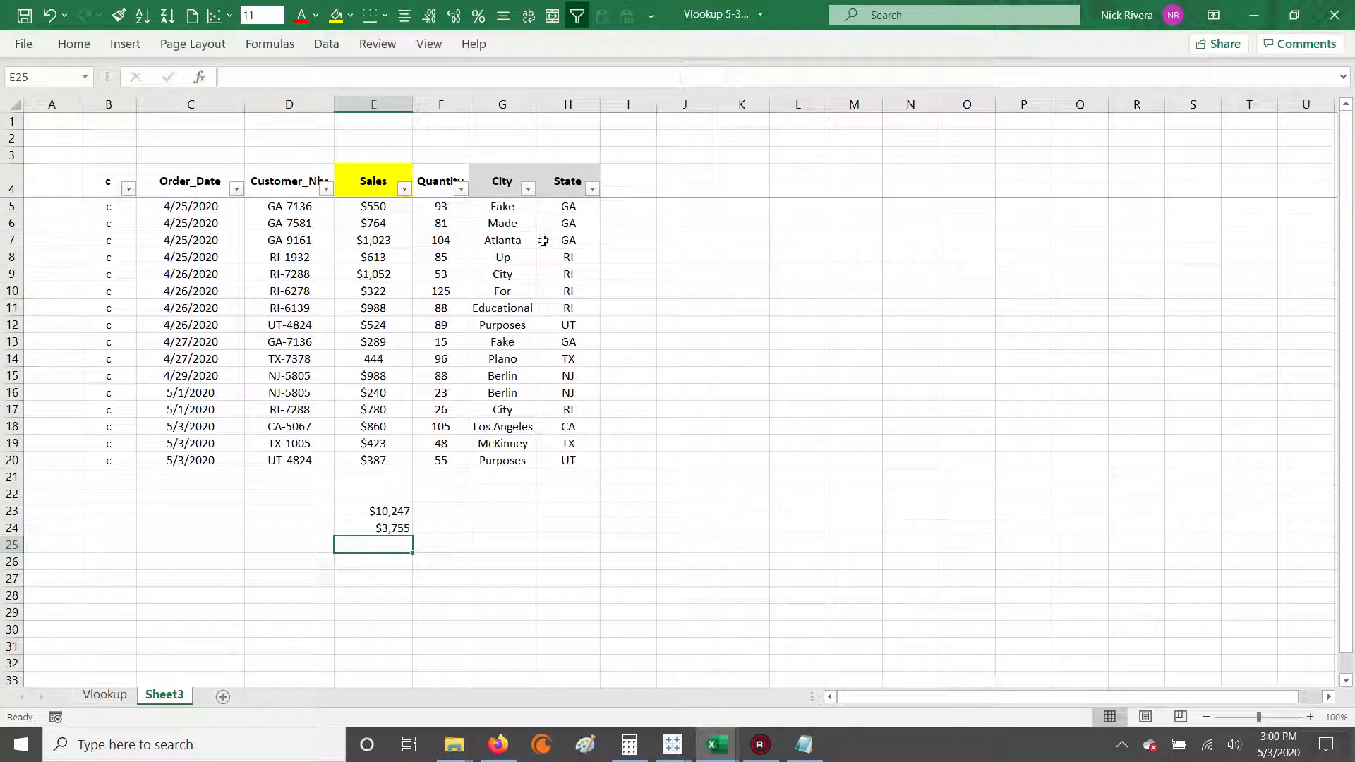
Step: Examine the State values in H5:H20 and the Sales amounts belonging to the RI rows, E8:E11 and E17
left_click_drag(570, 205, 576, 458)
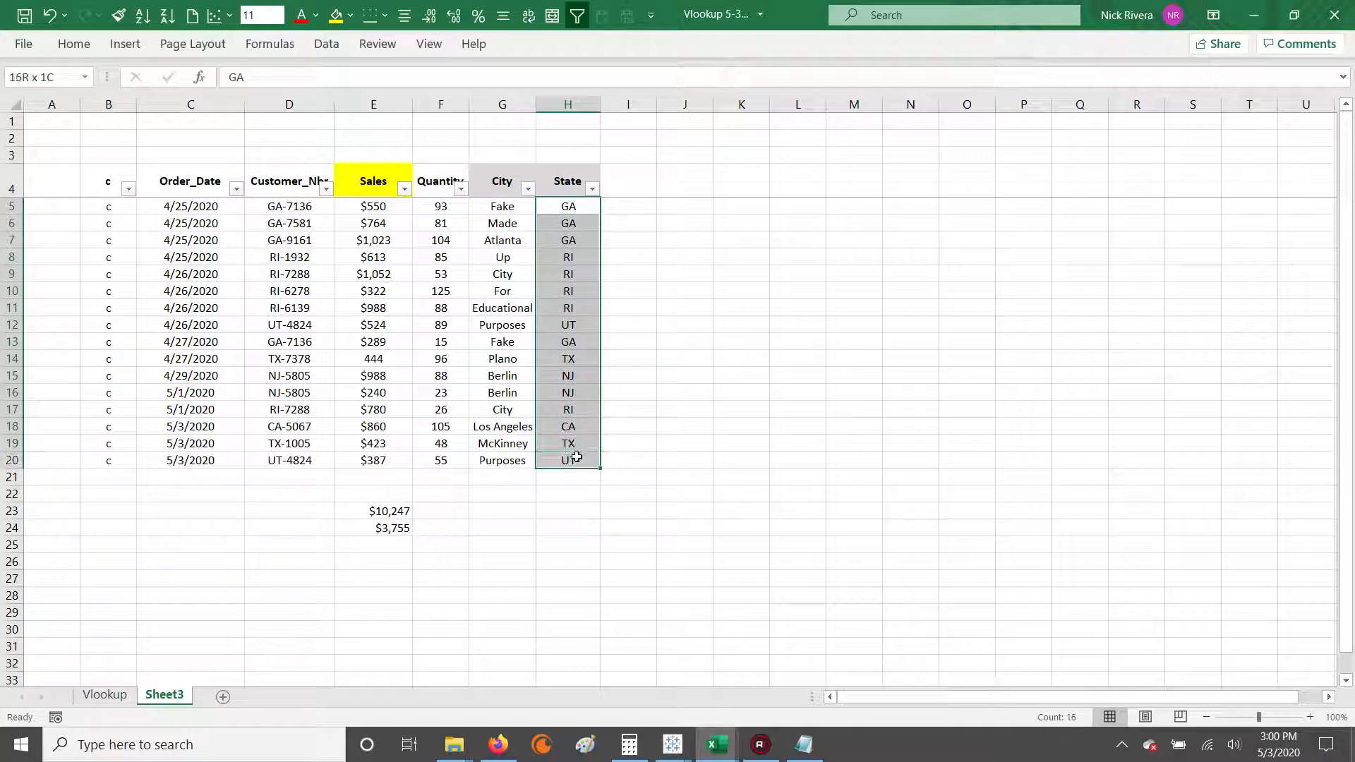
left_click_drag(572, 259, 570, 308)
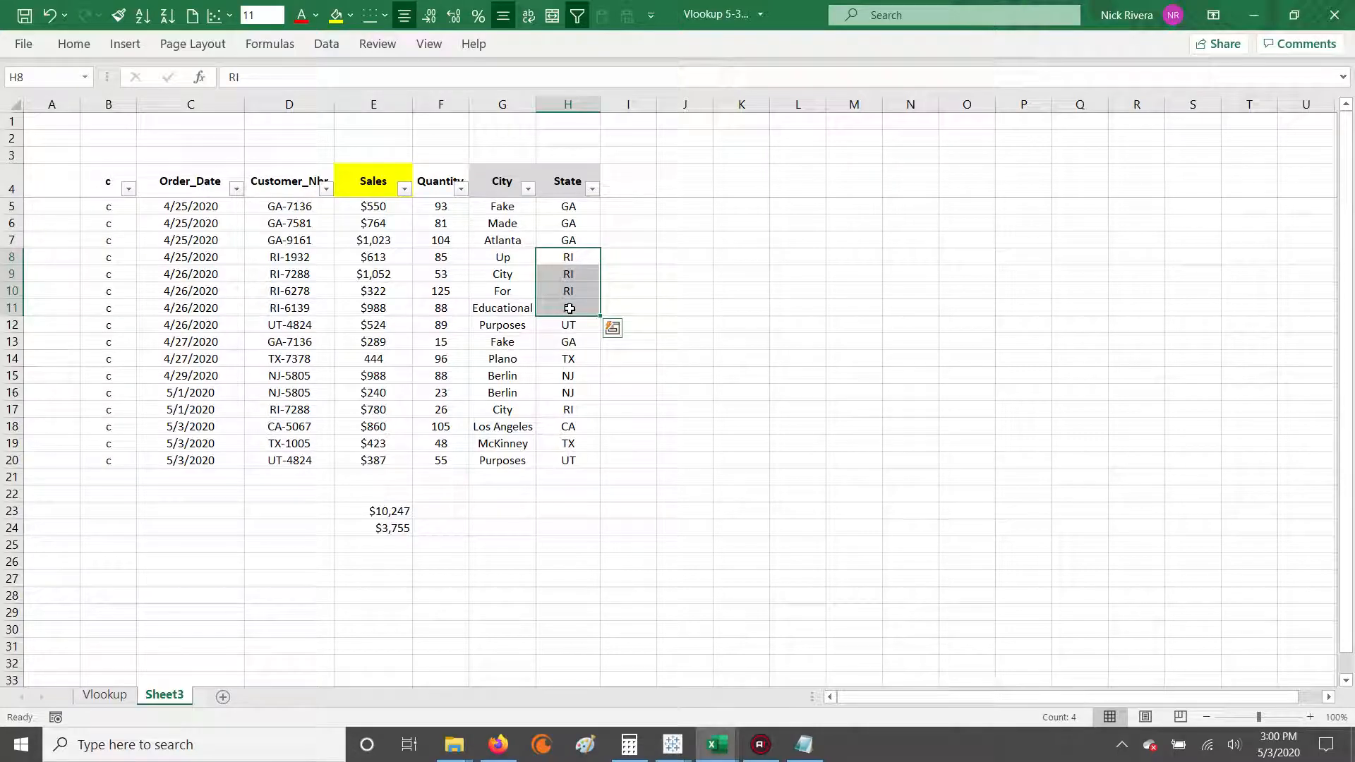
left_click(519, 259)
left_click_drag(384, 259, 391, 305)
left_click_drag(391, 255, 391, 309)
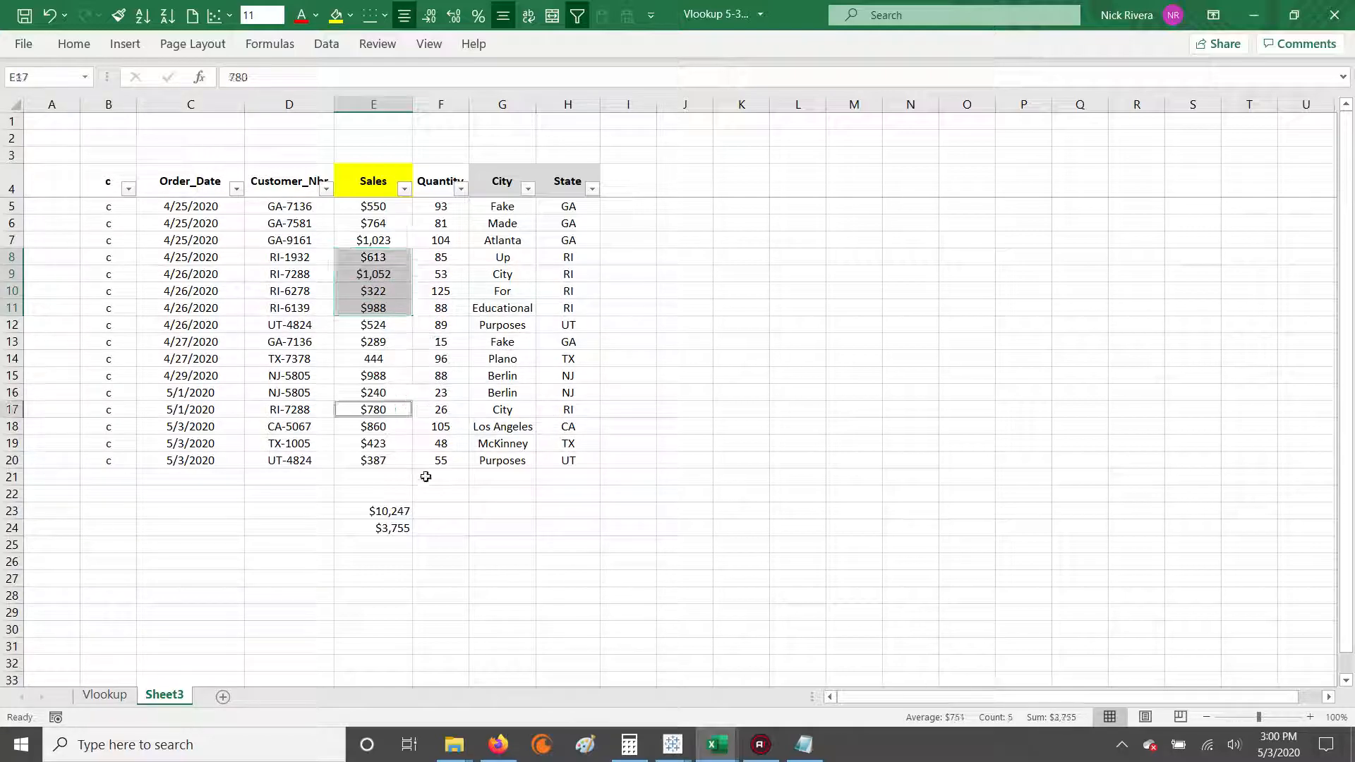
Step: In E26, total the Sales values for state RI with =SUMIF(H5:H20, "RI", E5:E20)
left_click(369, 540)
key("Down")
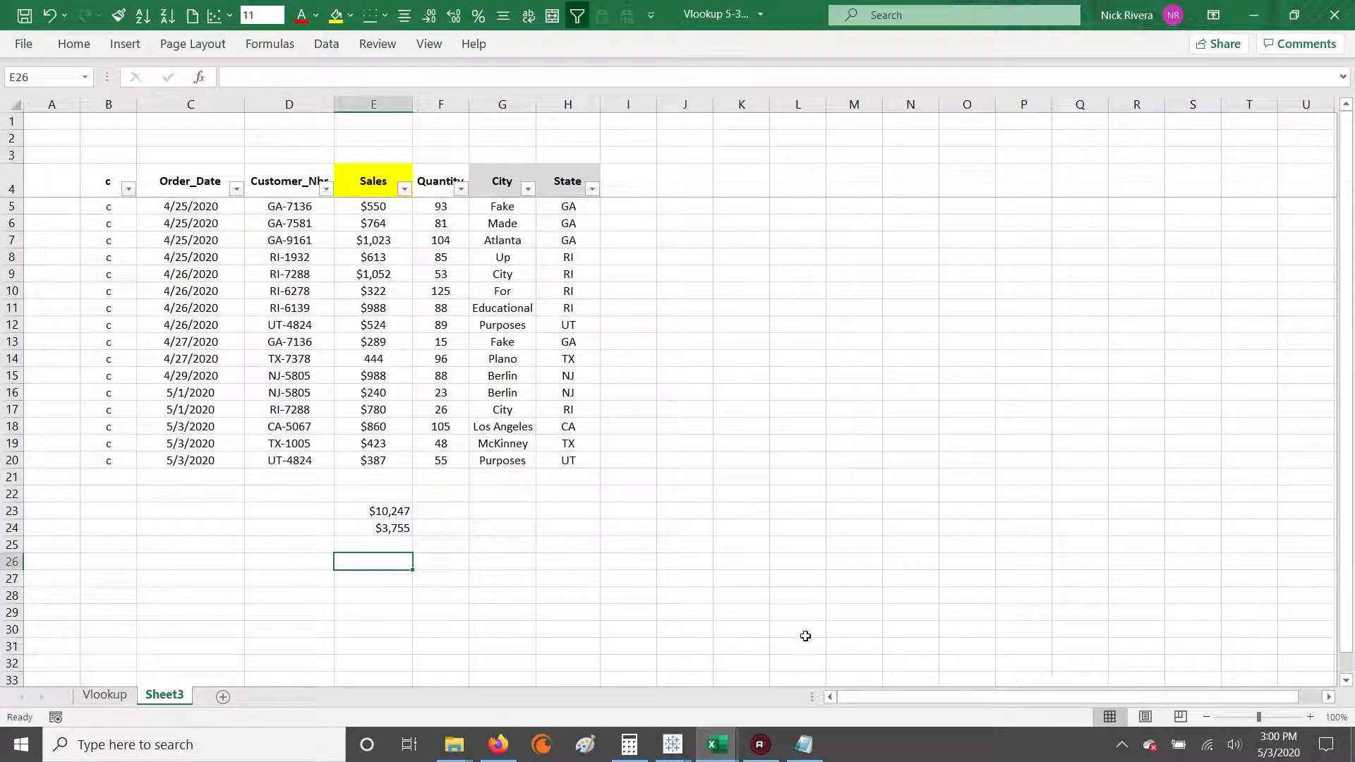
type("=sumif(")
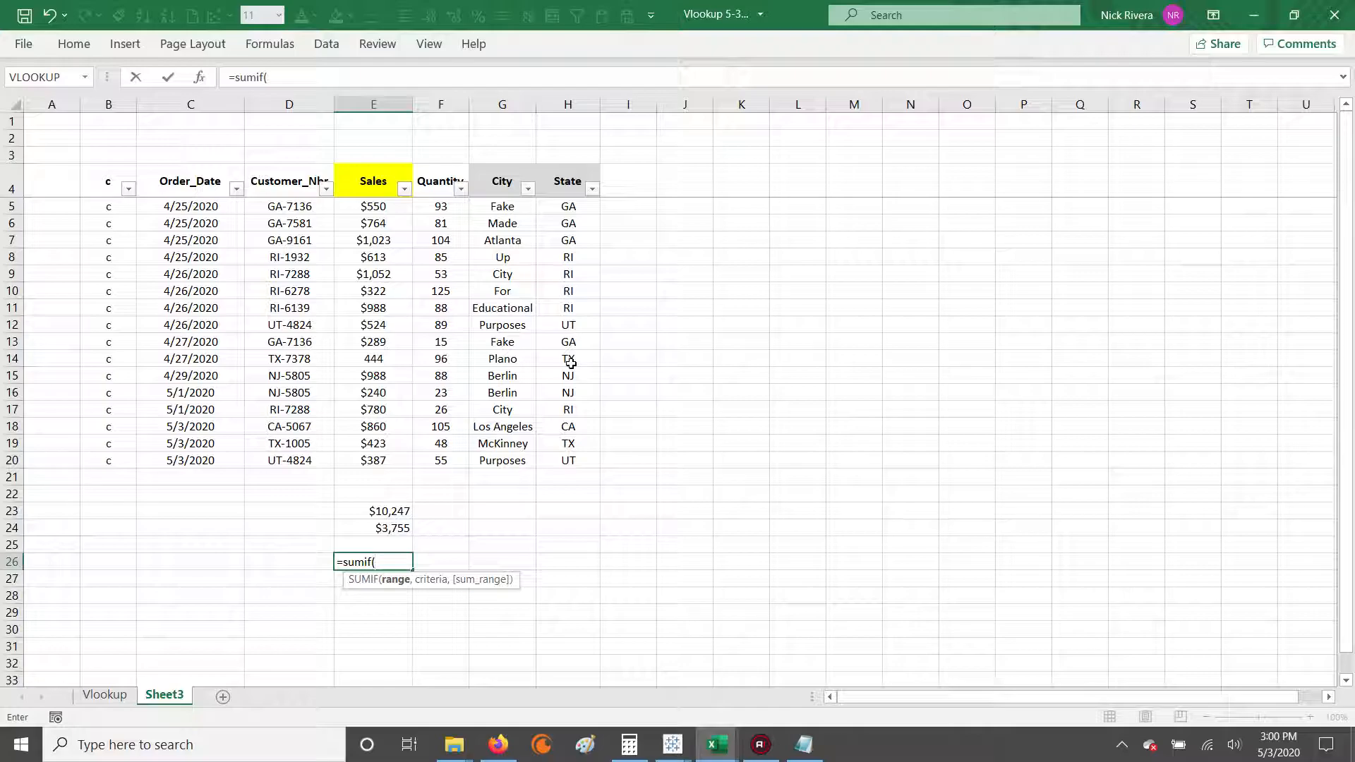
left_click_drag(570, 205, 575, 471)
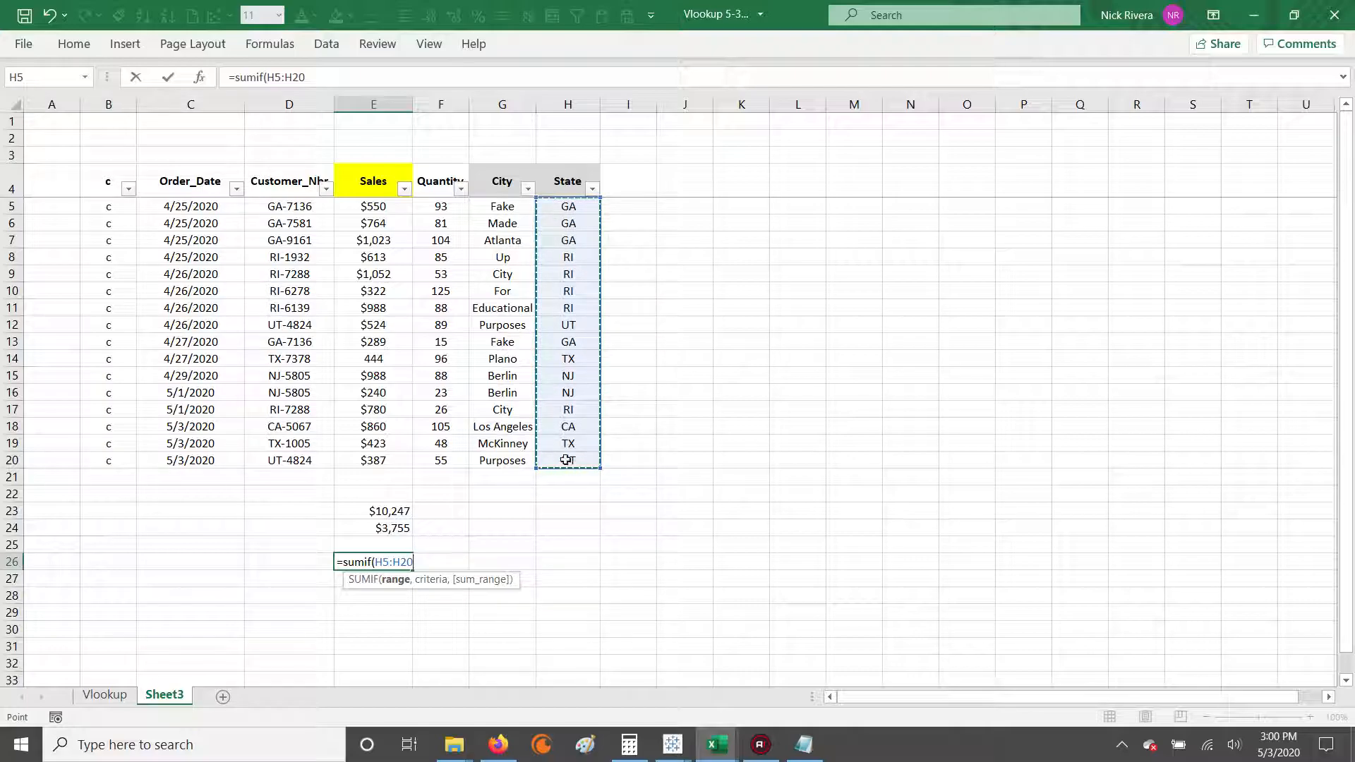
type(", \"RI")
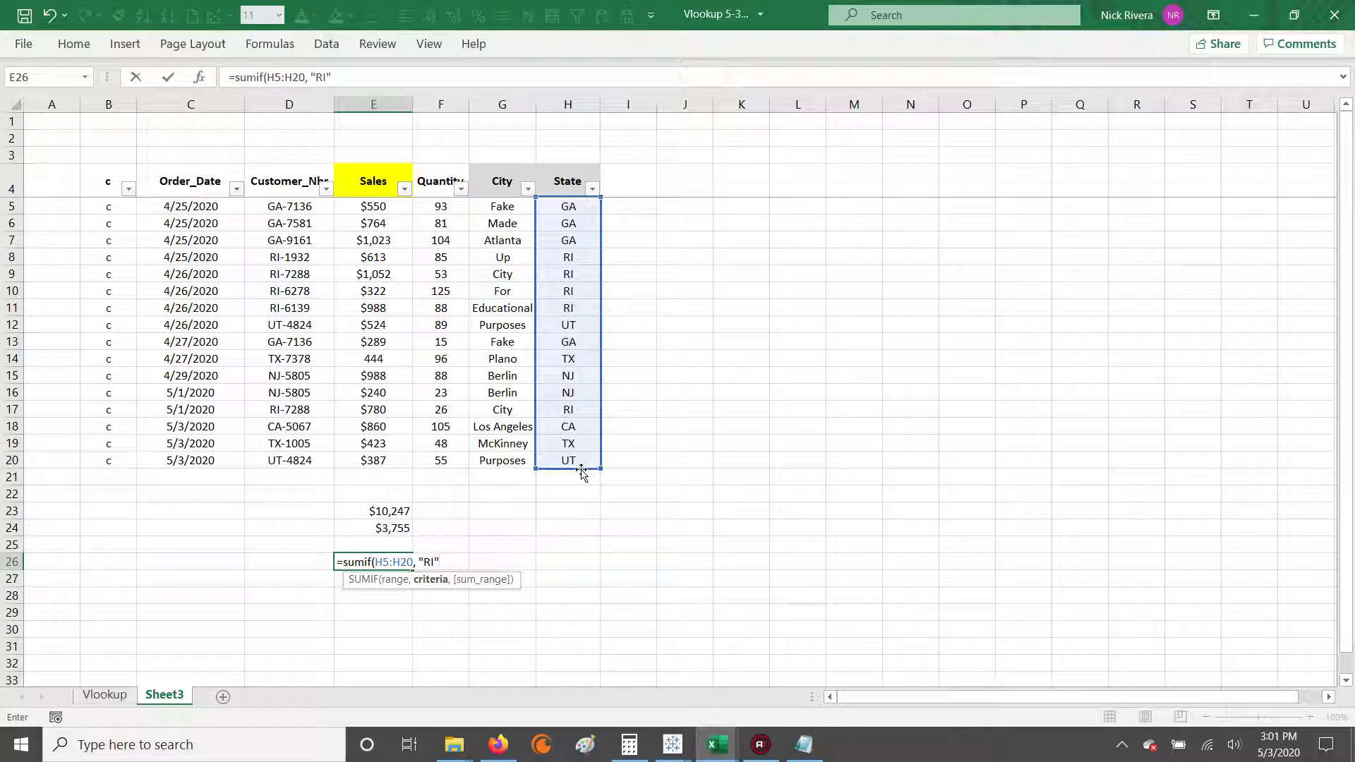
type(",")
left_click(376, 206)
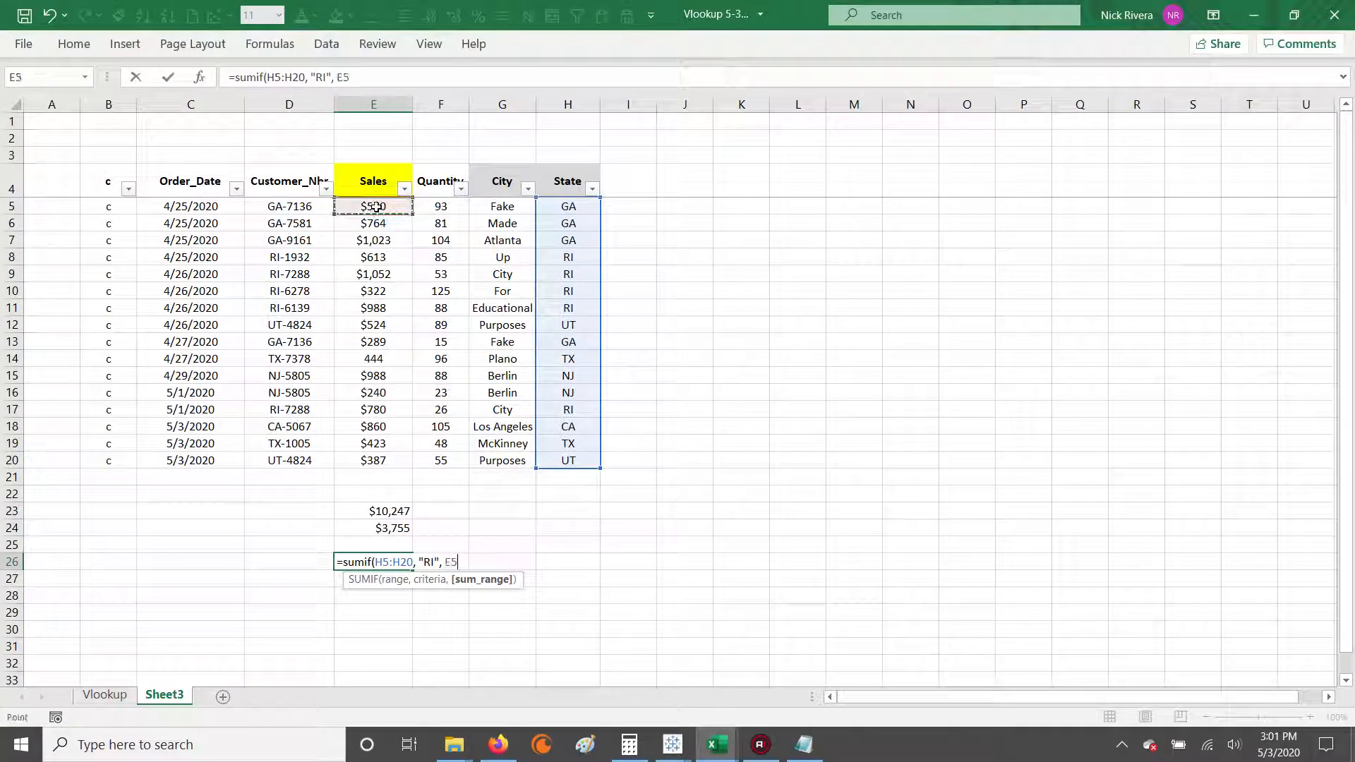
left_click_drag(376, 215, 383, 460)
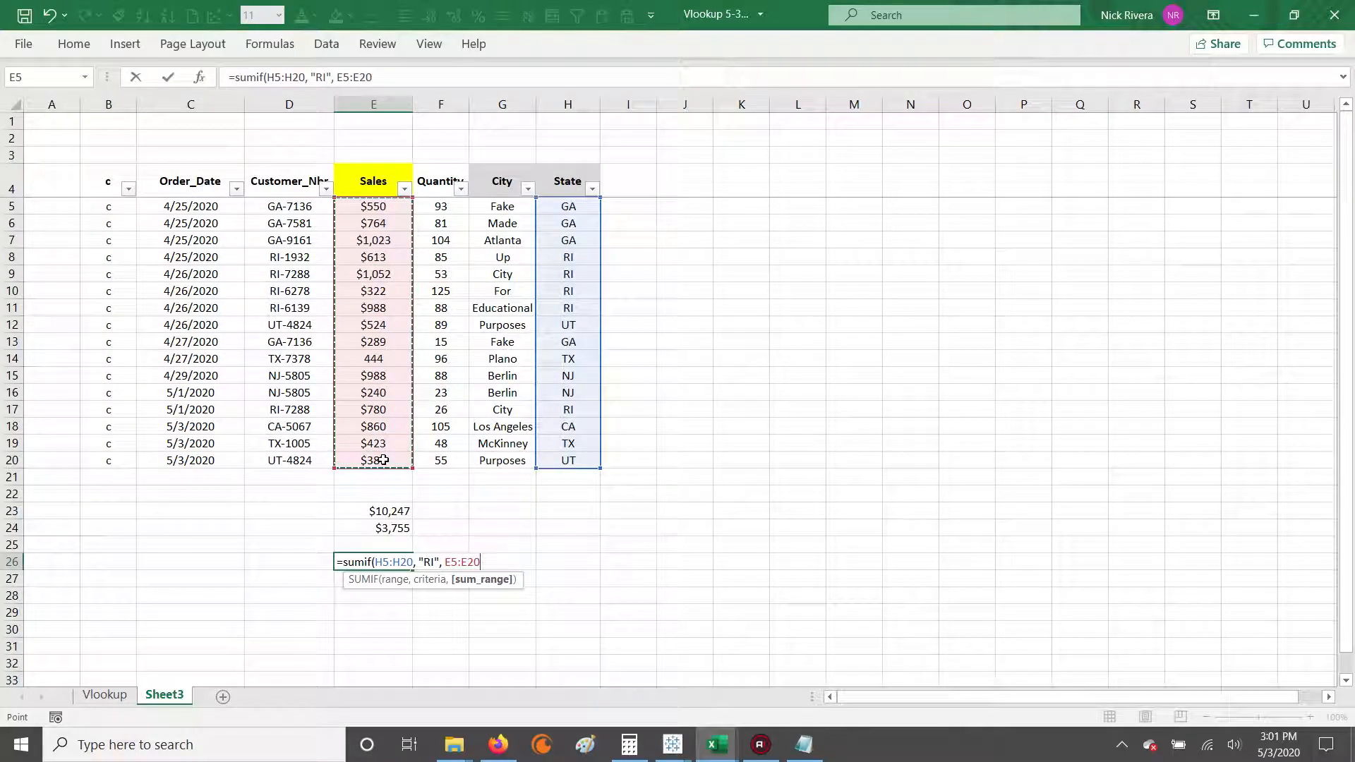
type("()")
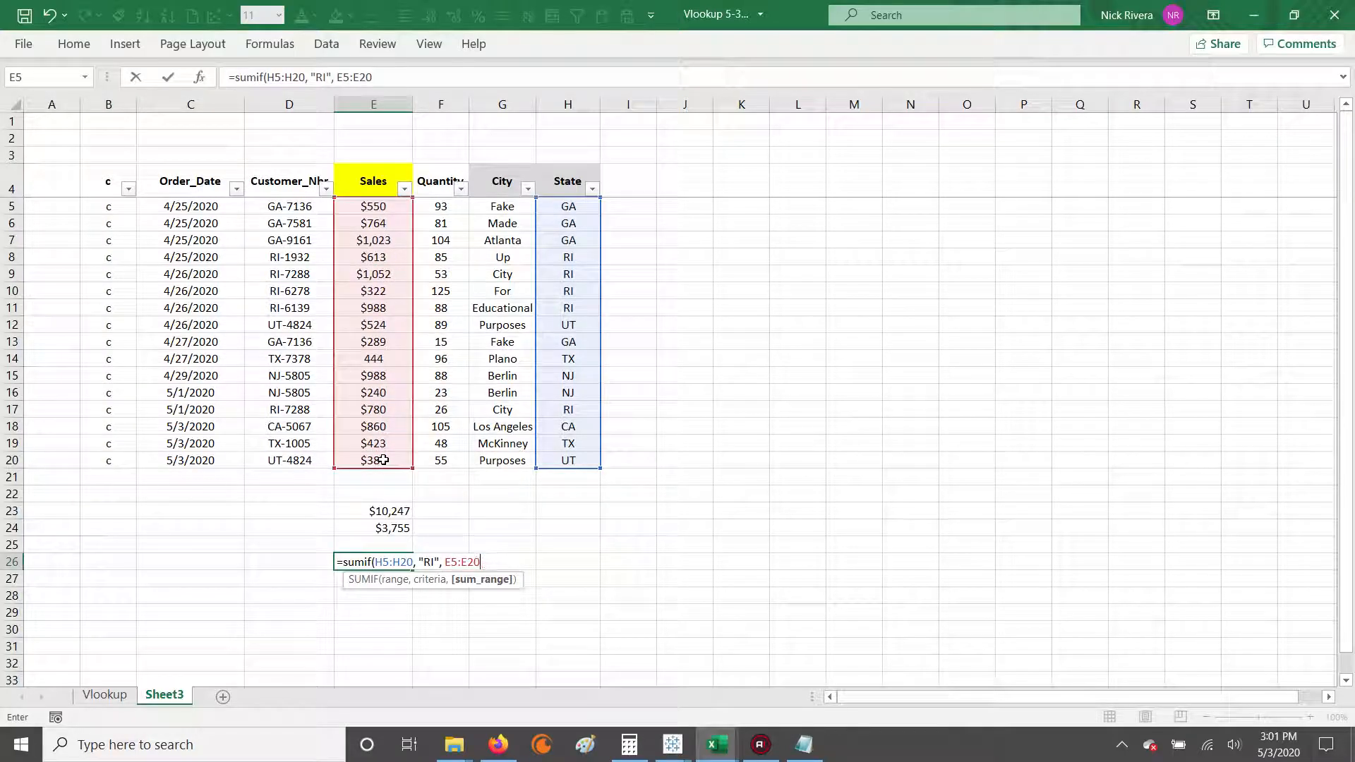
type(")")
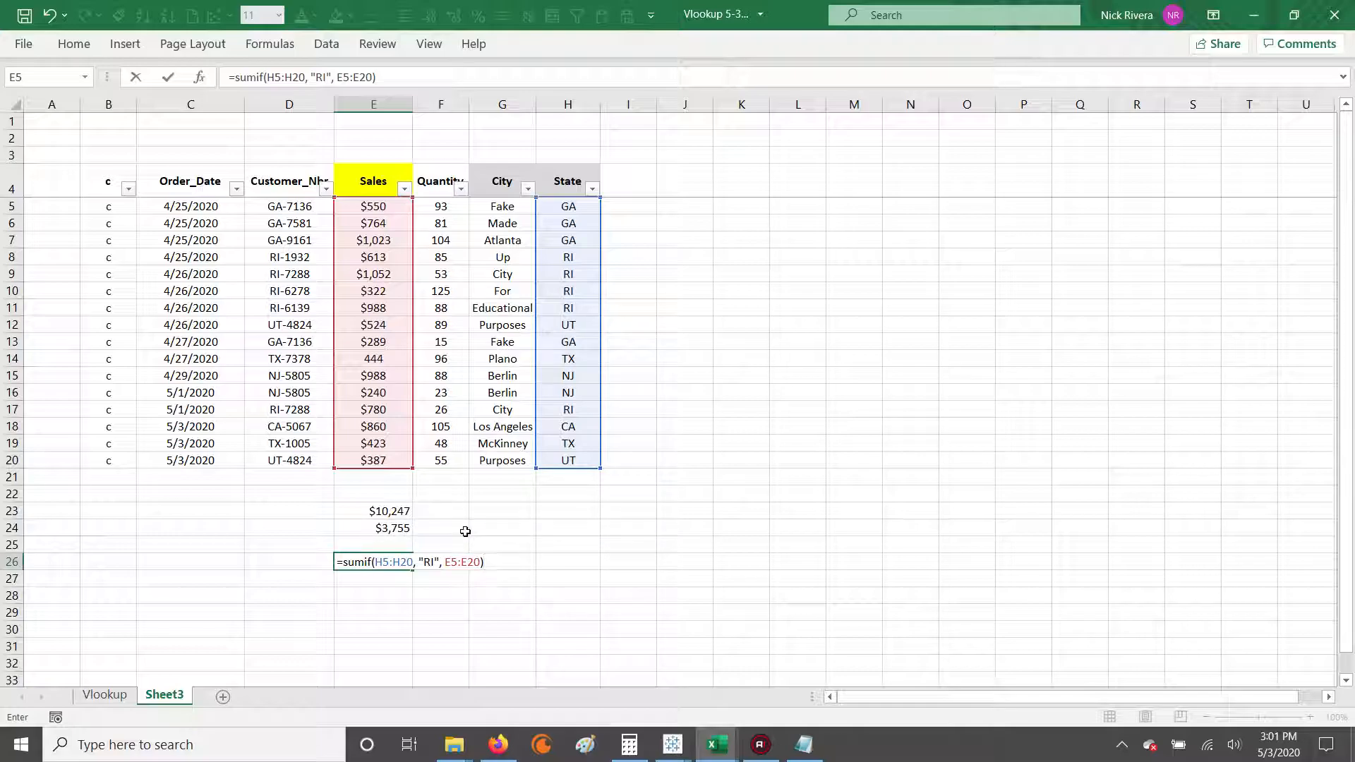
key("Return")
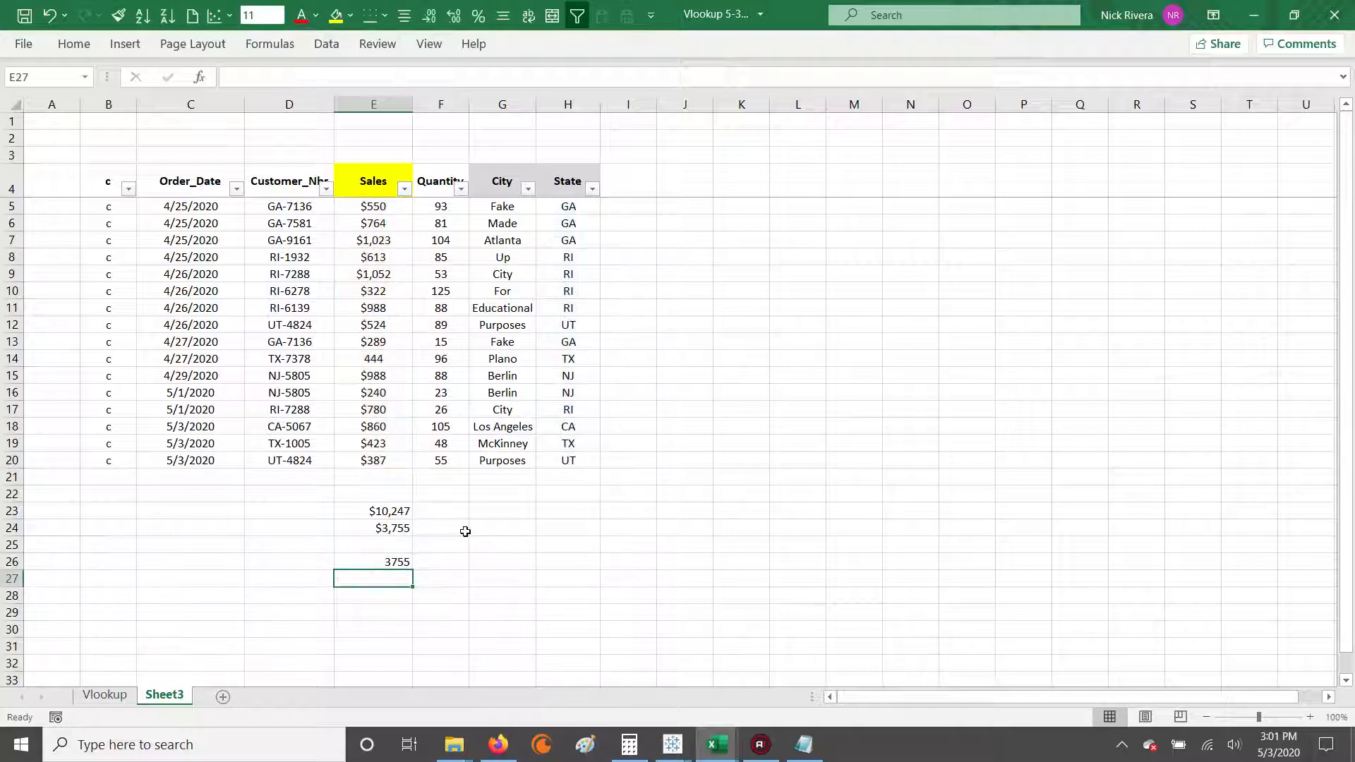
Step: Review the range, criteria and sum range arguments of the SUMIF formula in E26, leaving the formula as it is
key("Up")
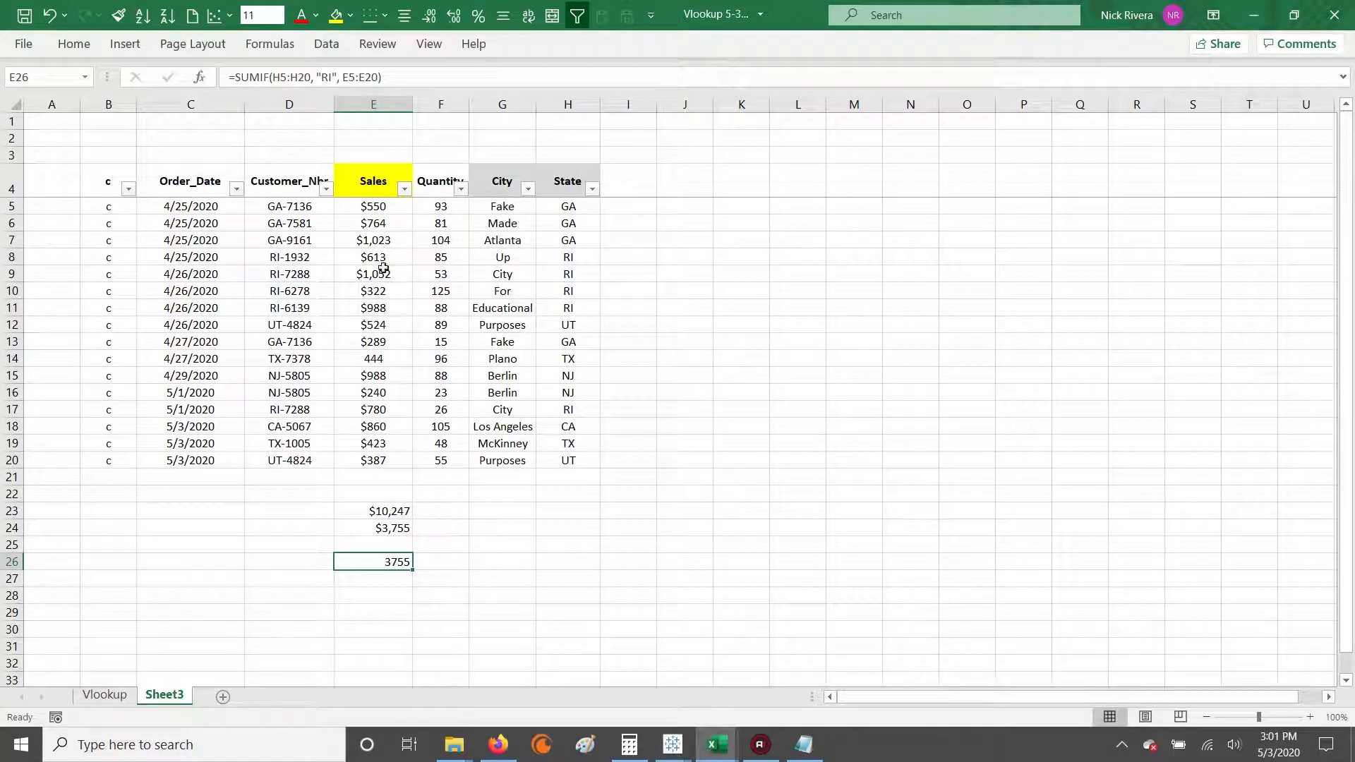
key("F2")
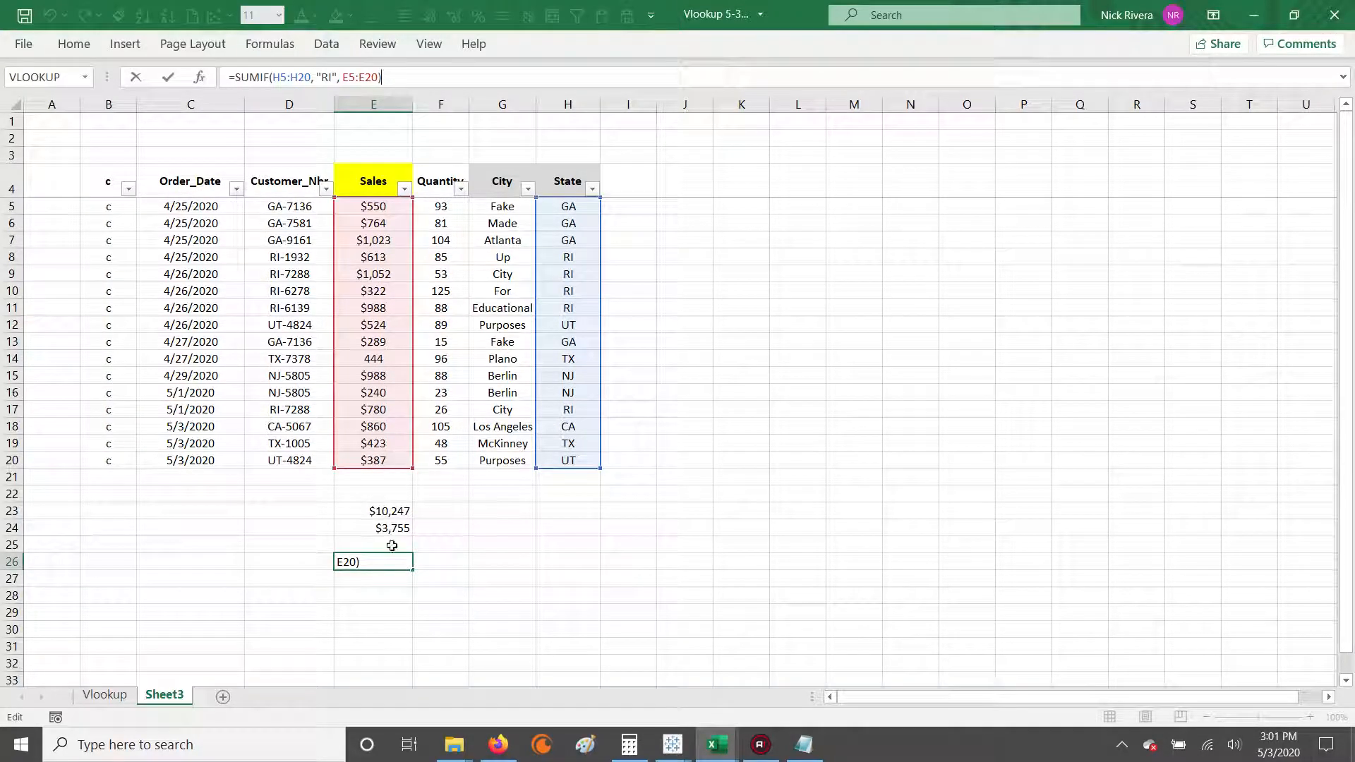
left_click_drag(277, 77, 380, 77)
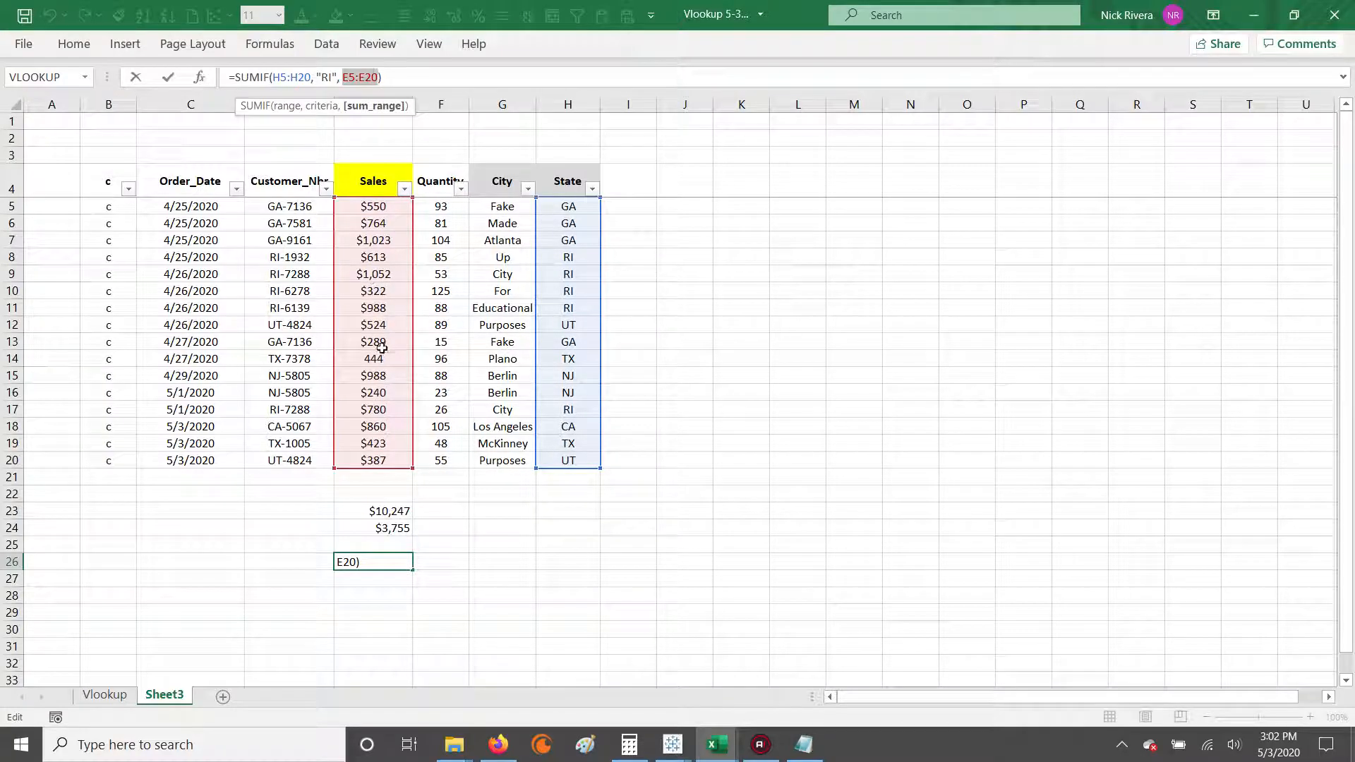
key("ctrl+Return")
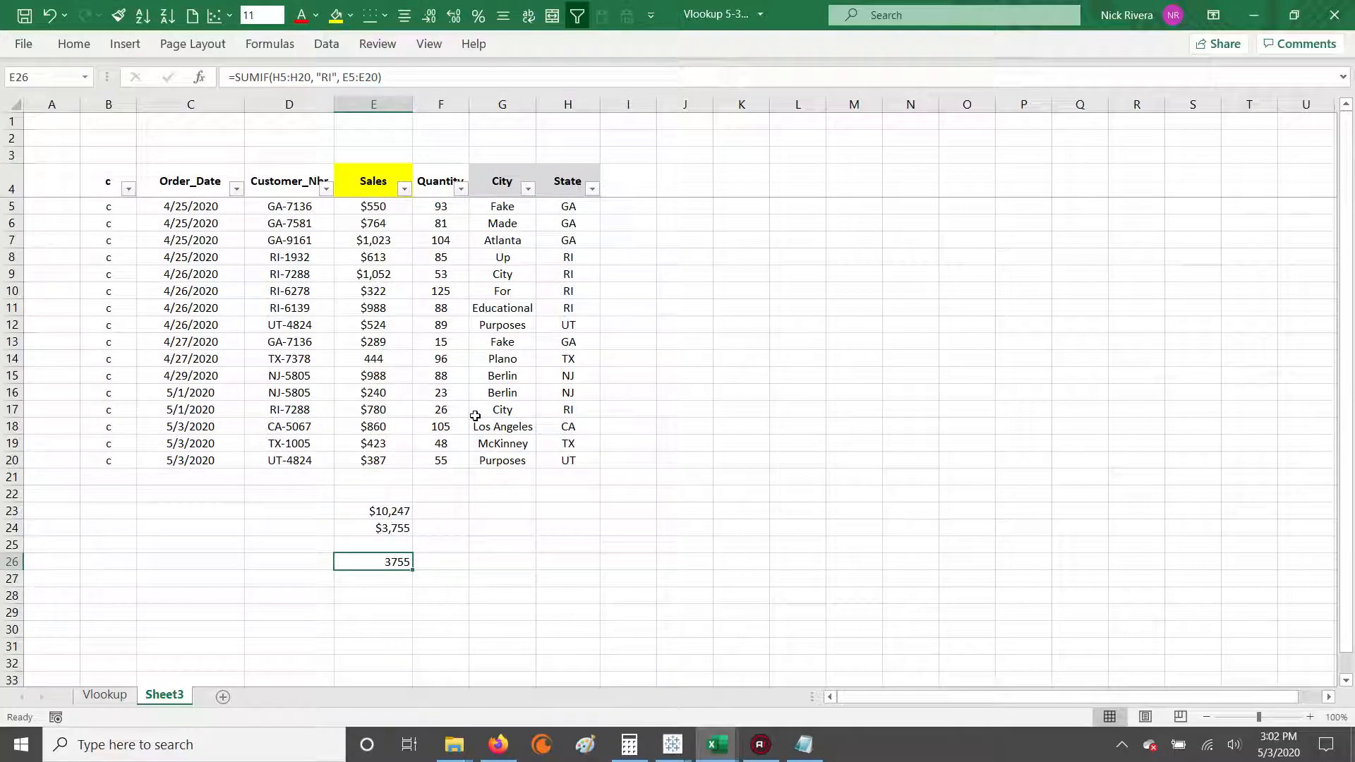
Step: In E27, total the Sales values for state GA with =SUMIF(H5:H20, "GA", E5:E20)
key("Return")
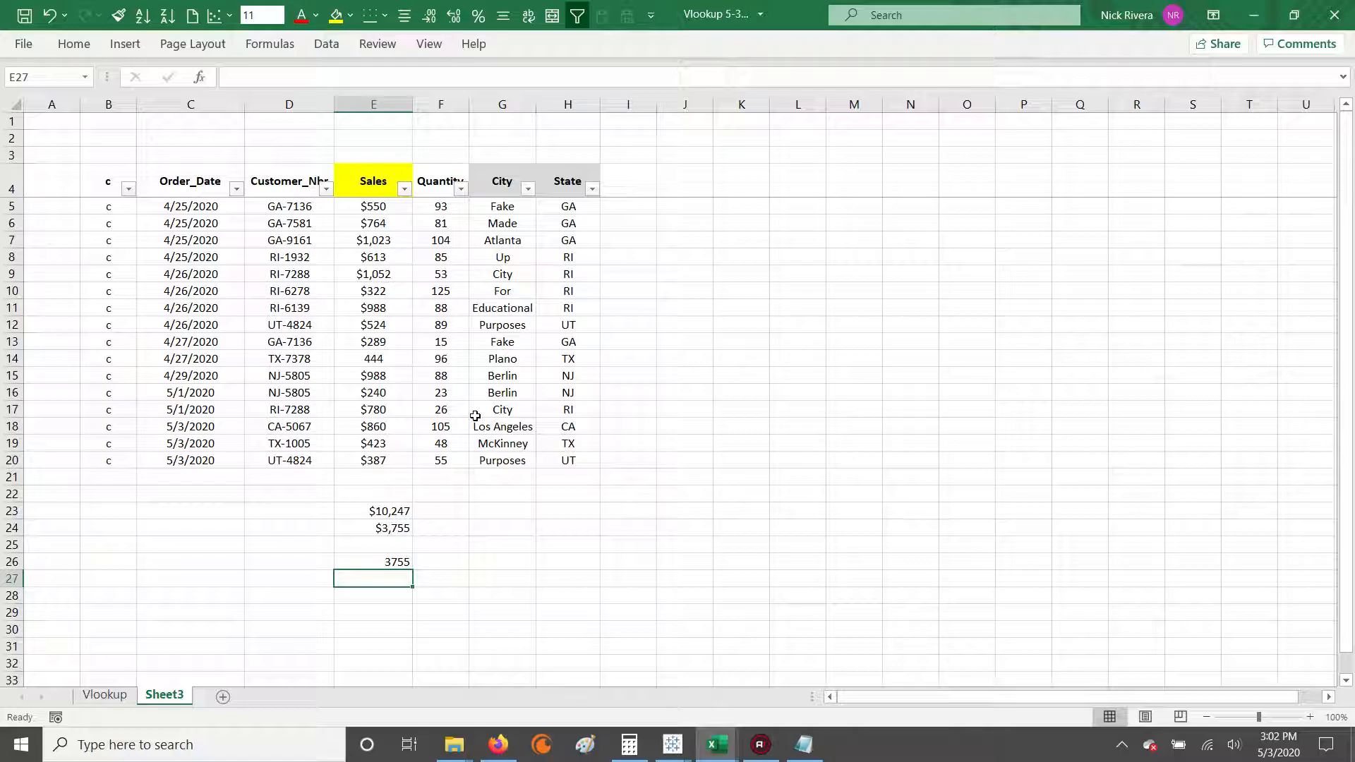
type("=sumif(")
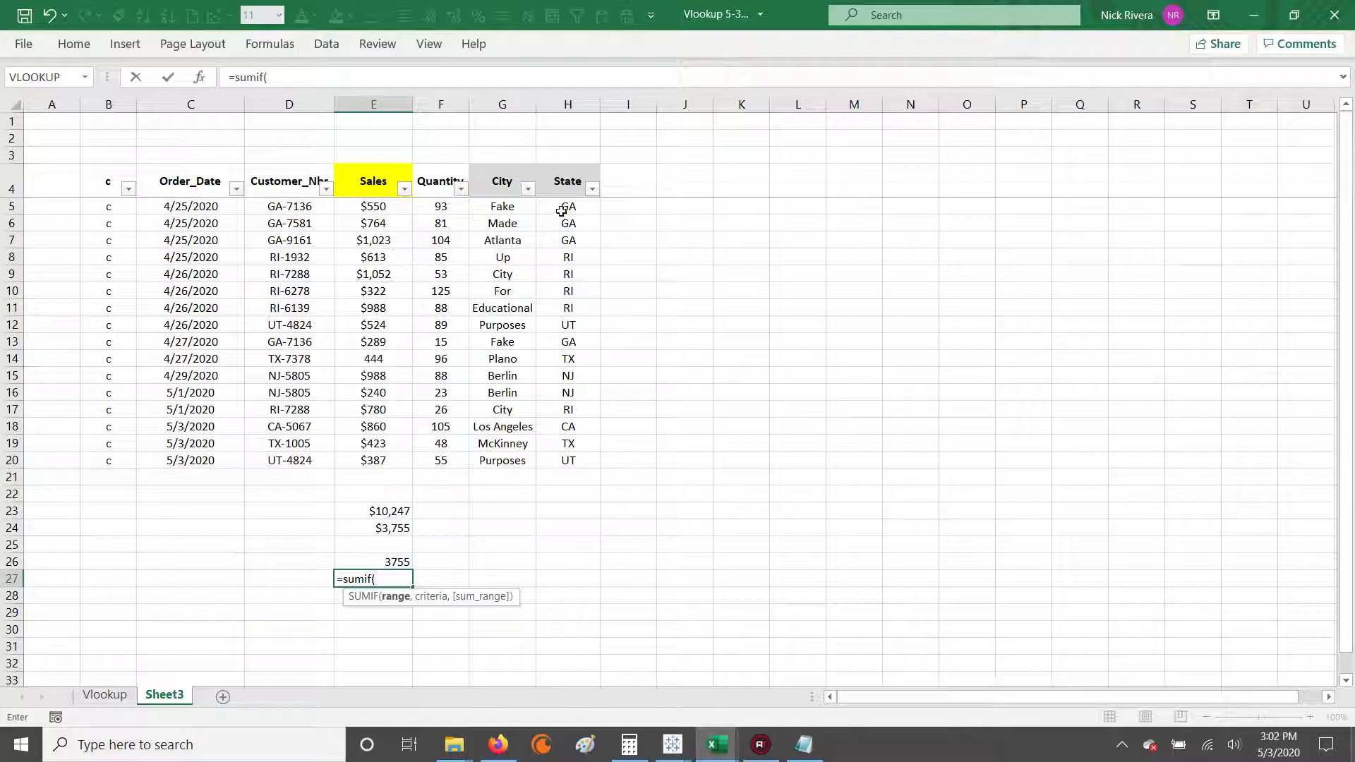
left_click_drag(564, 207, 564, 464)
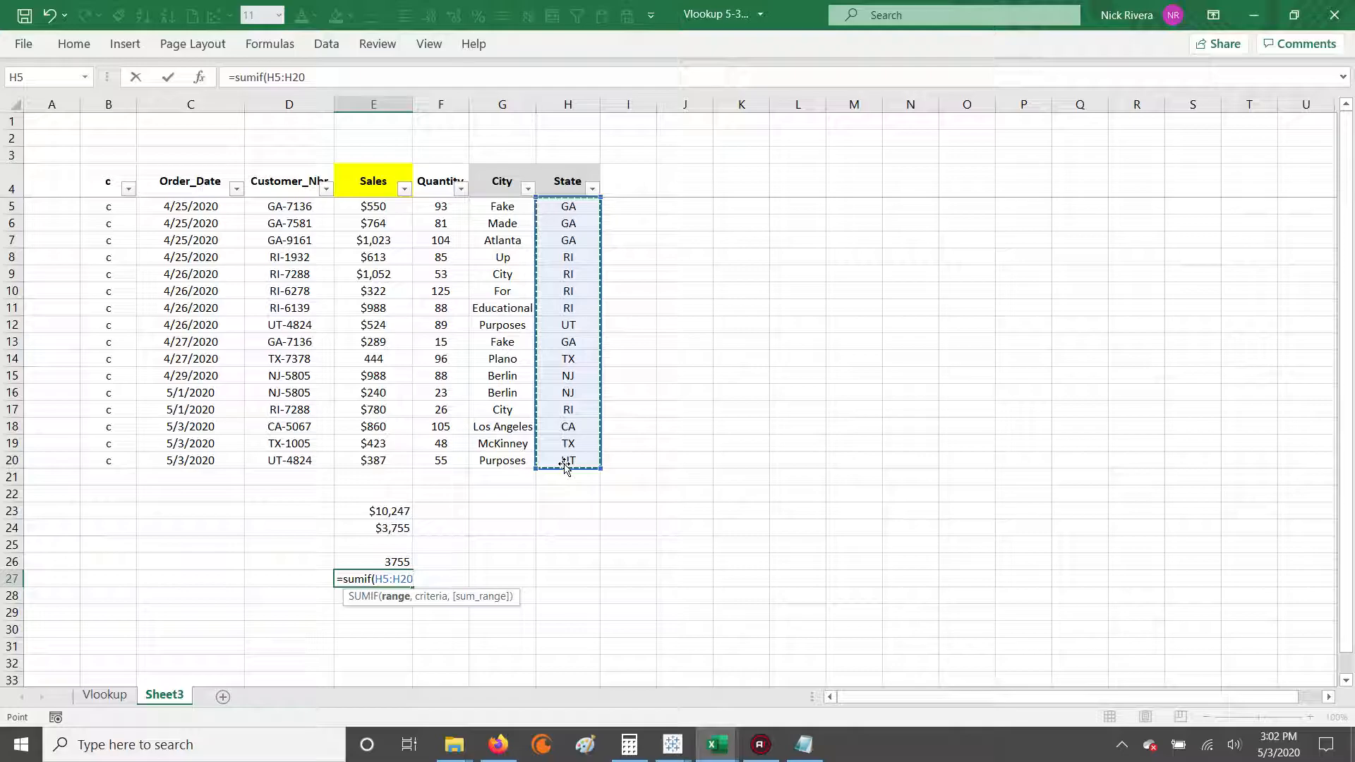
type(",")
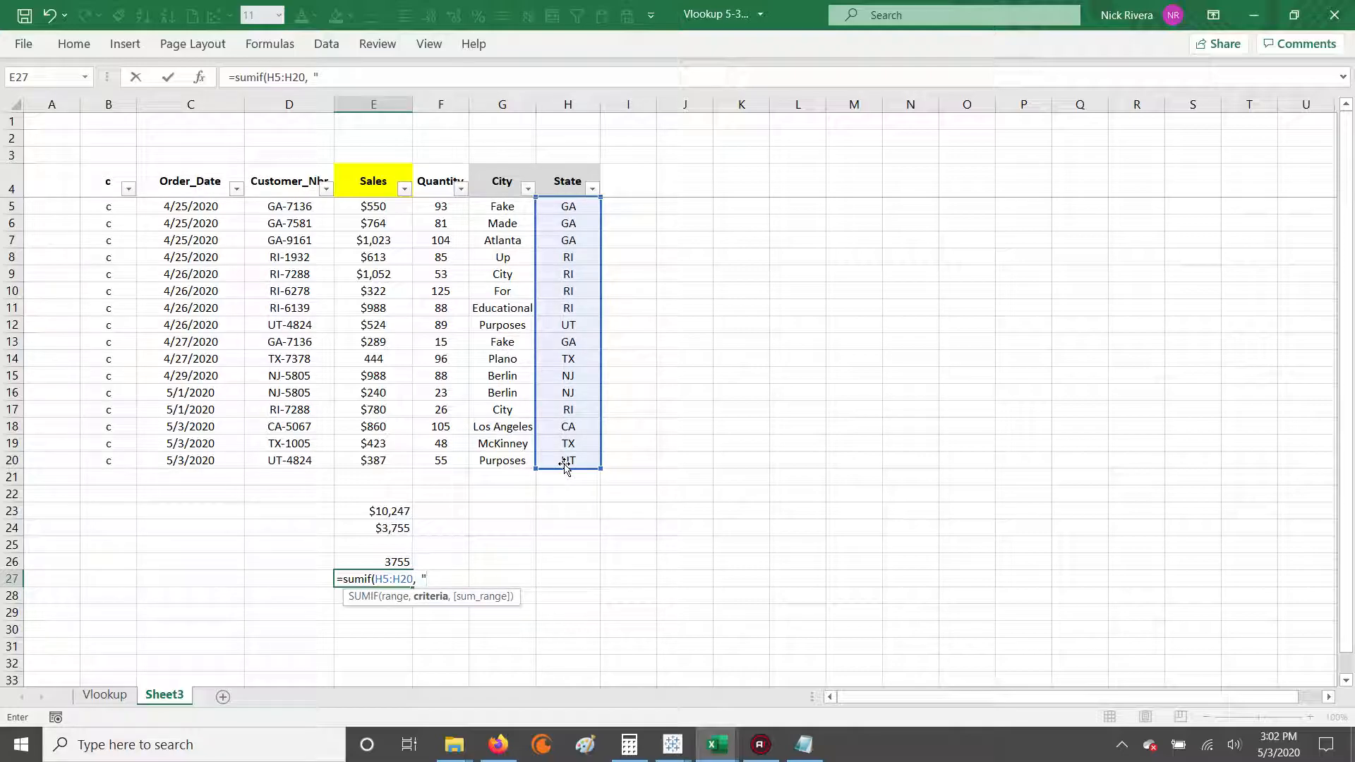
type(" \"GA\",")
left_click_drag(384, 204, 393, 459)
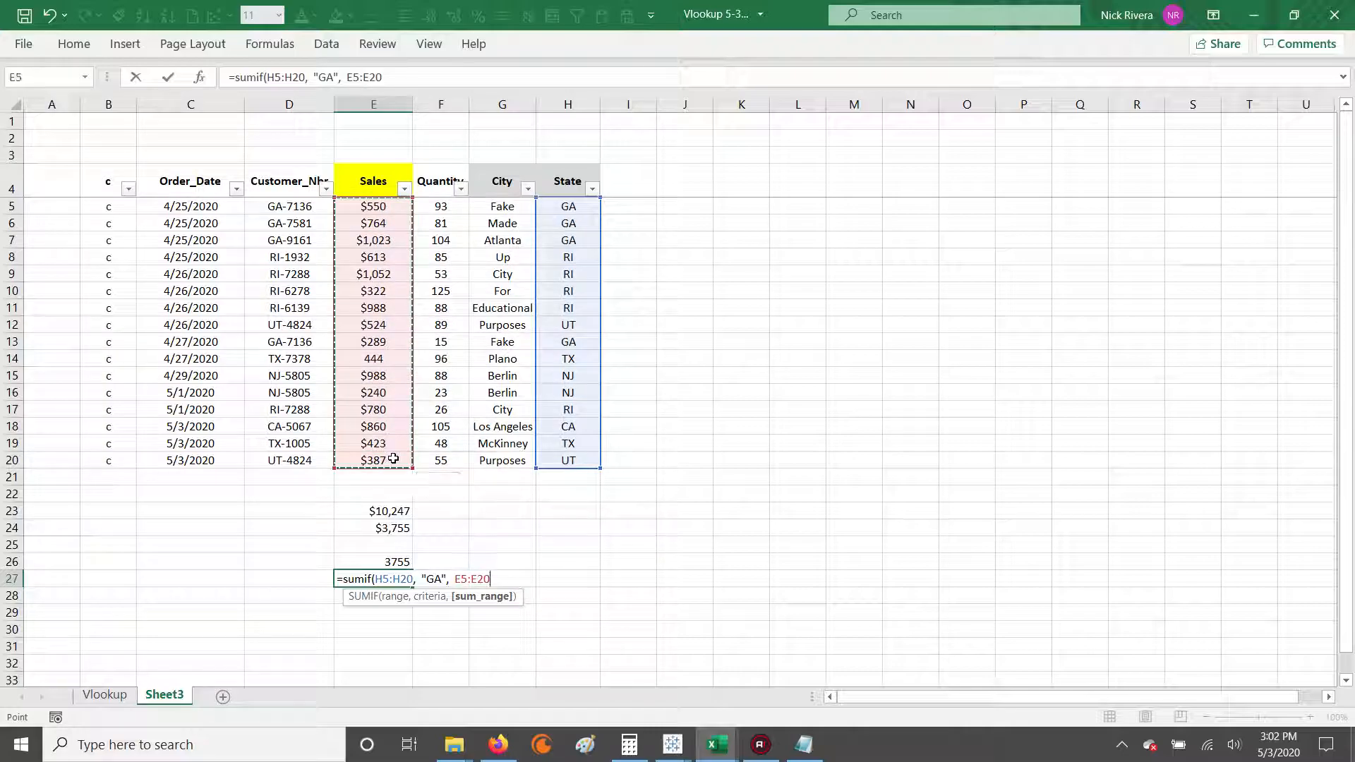
type(")")
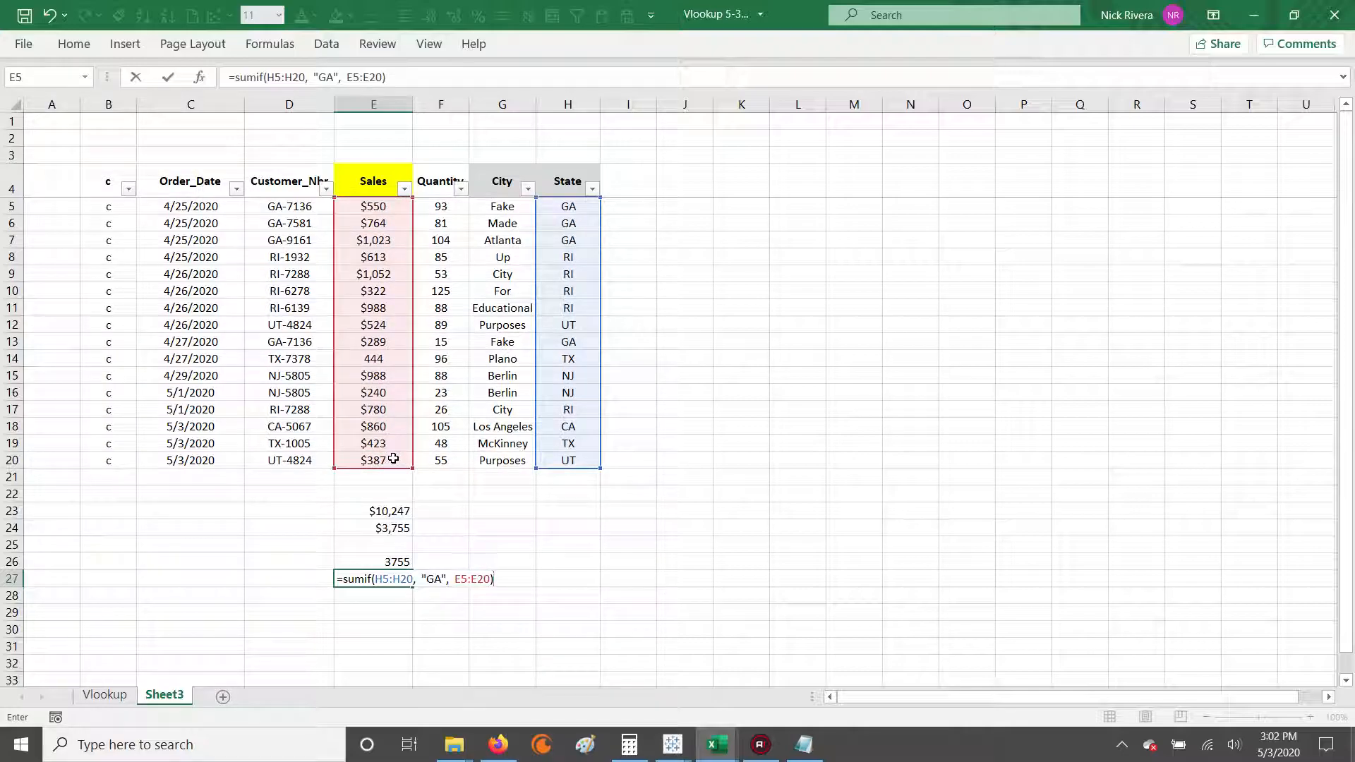
key("Return")
key("Up")
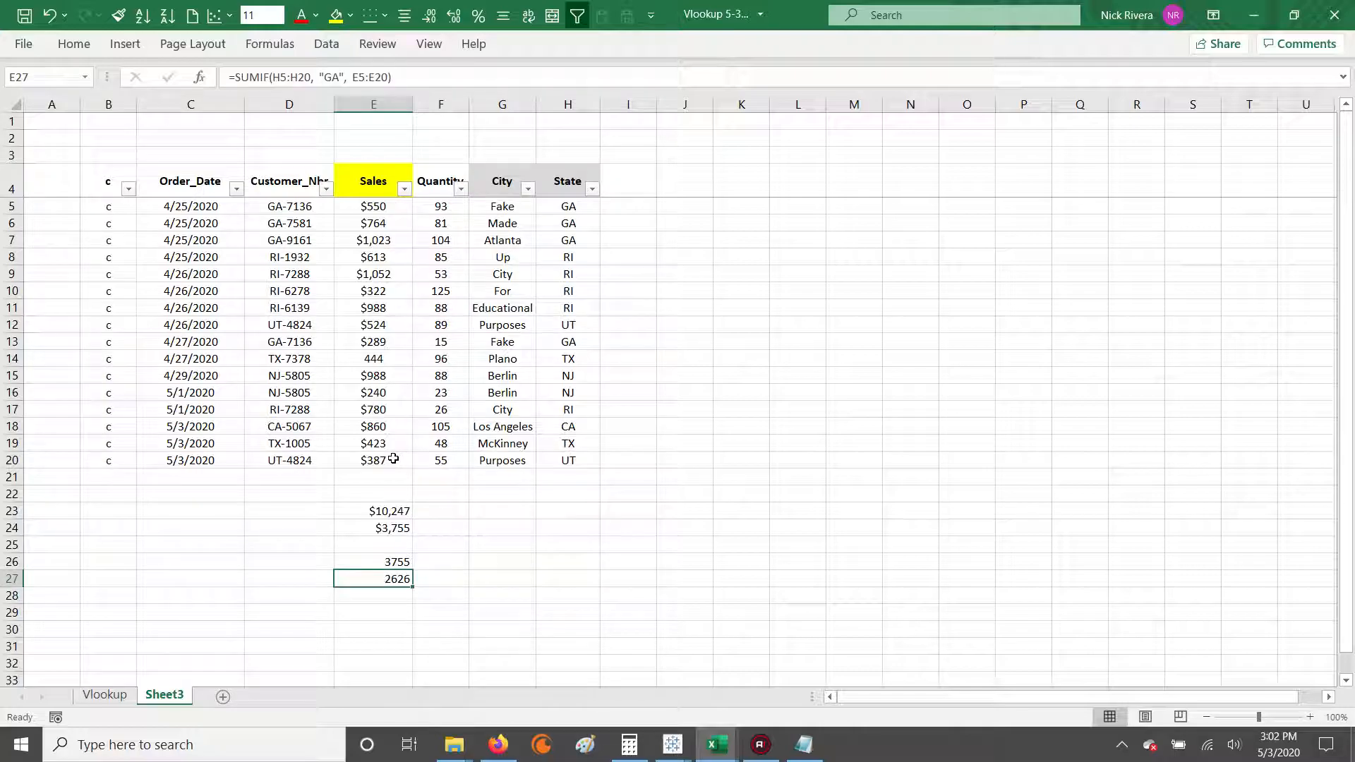
Step: Filter the State column to GA only and select the visible Sales values to check their sum against E27
left_click(593, 189)
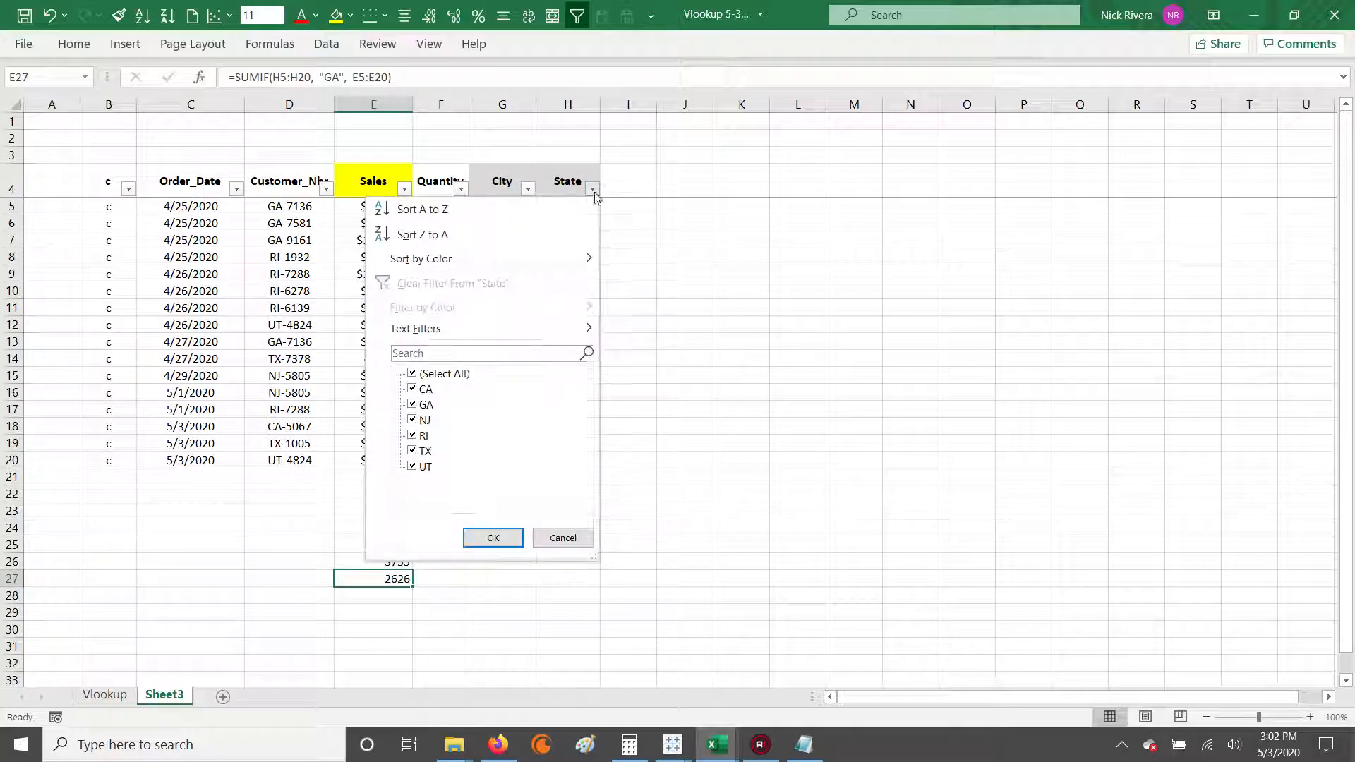
left_click(423, 374)
left_click(424, 404)
left_click(492, 533)
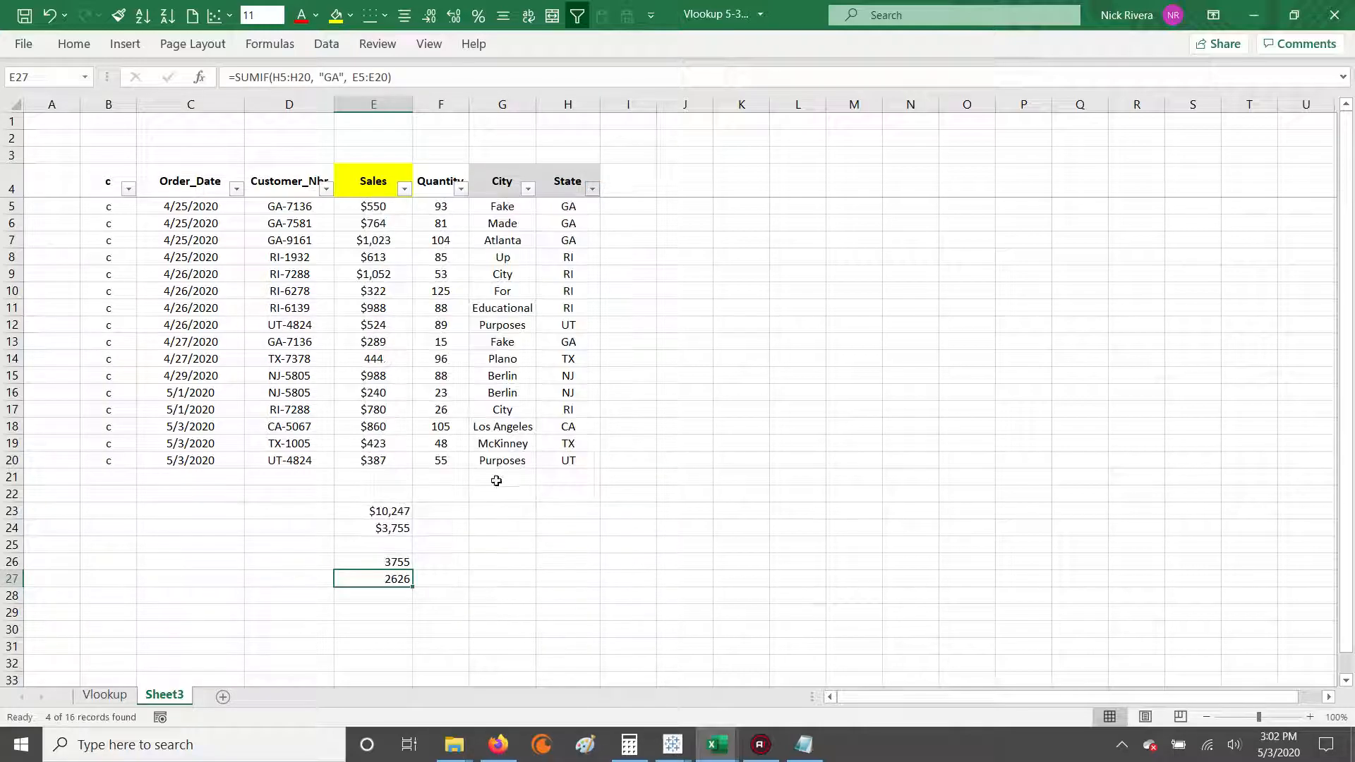
left_click_drag(369, 206, 372, 256)
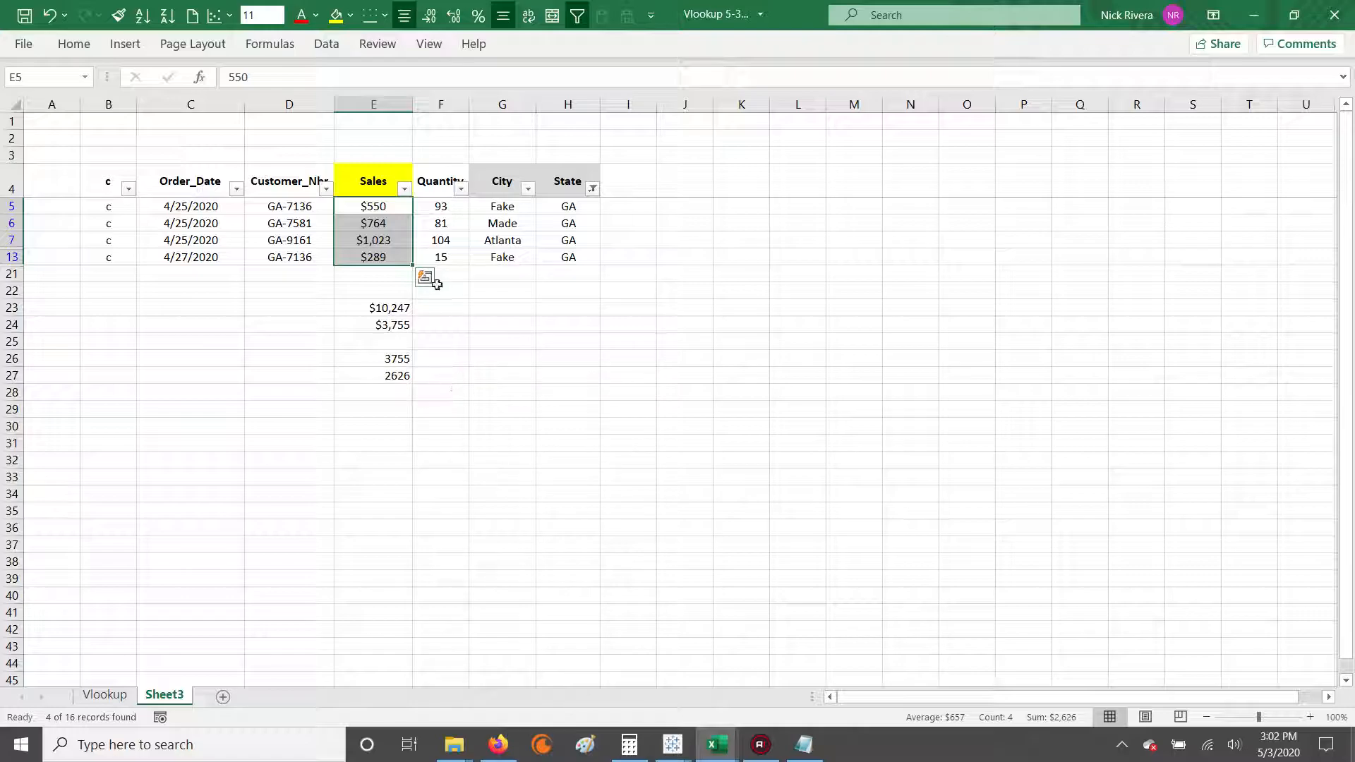
Step: Reset the State column filter so that all states are shown again
left_click(592, 189)
left_click(441, 376)
left_click(493, 538)
Step: Examine the SUMIF results in E26:E27 alongside the City entries in G18:G20, the State values in H5:H20 and the Quantity values in F5:F20
left_click(388, 257)
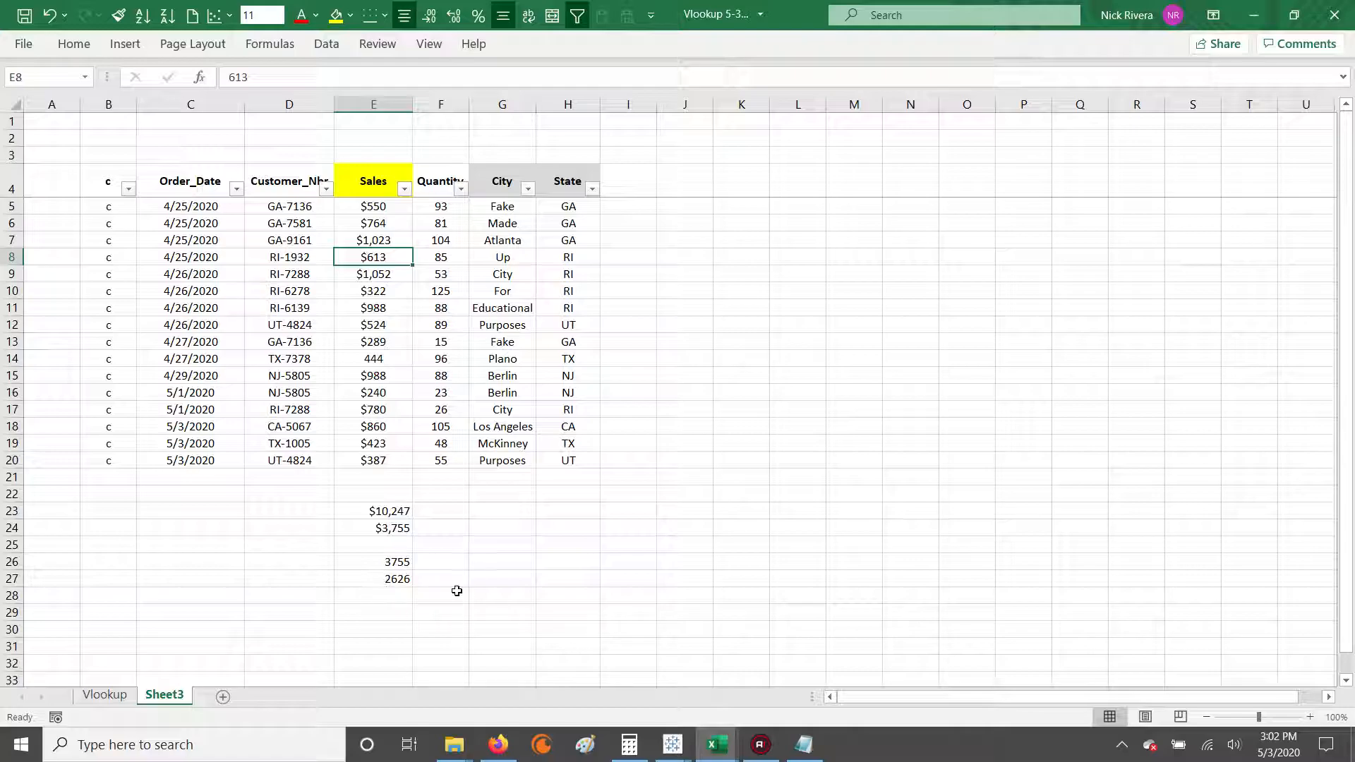
left_click(391, 581)
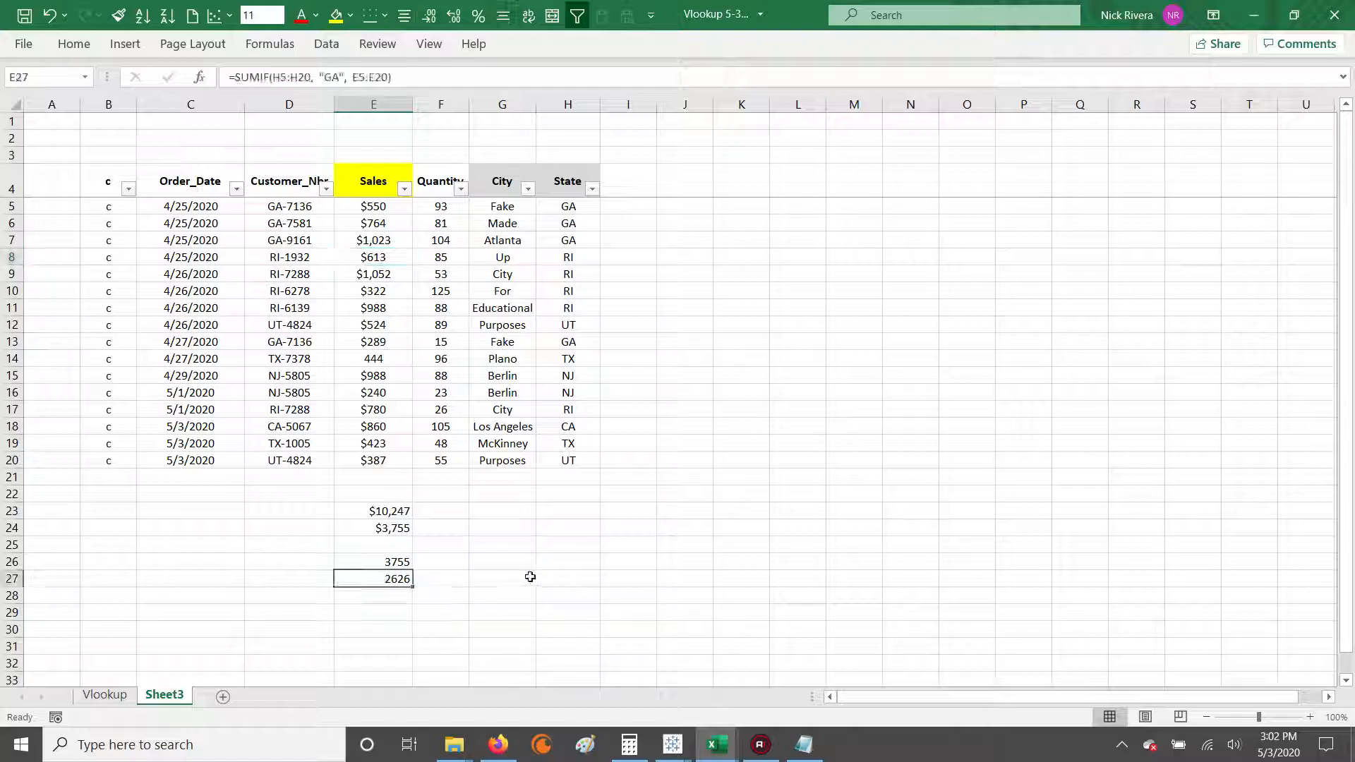
key("Up")
key("Right")
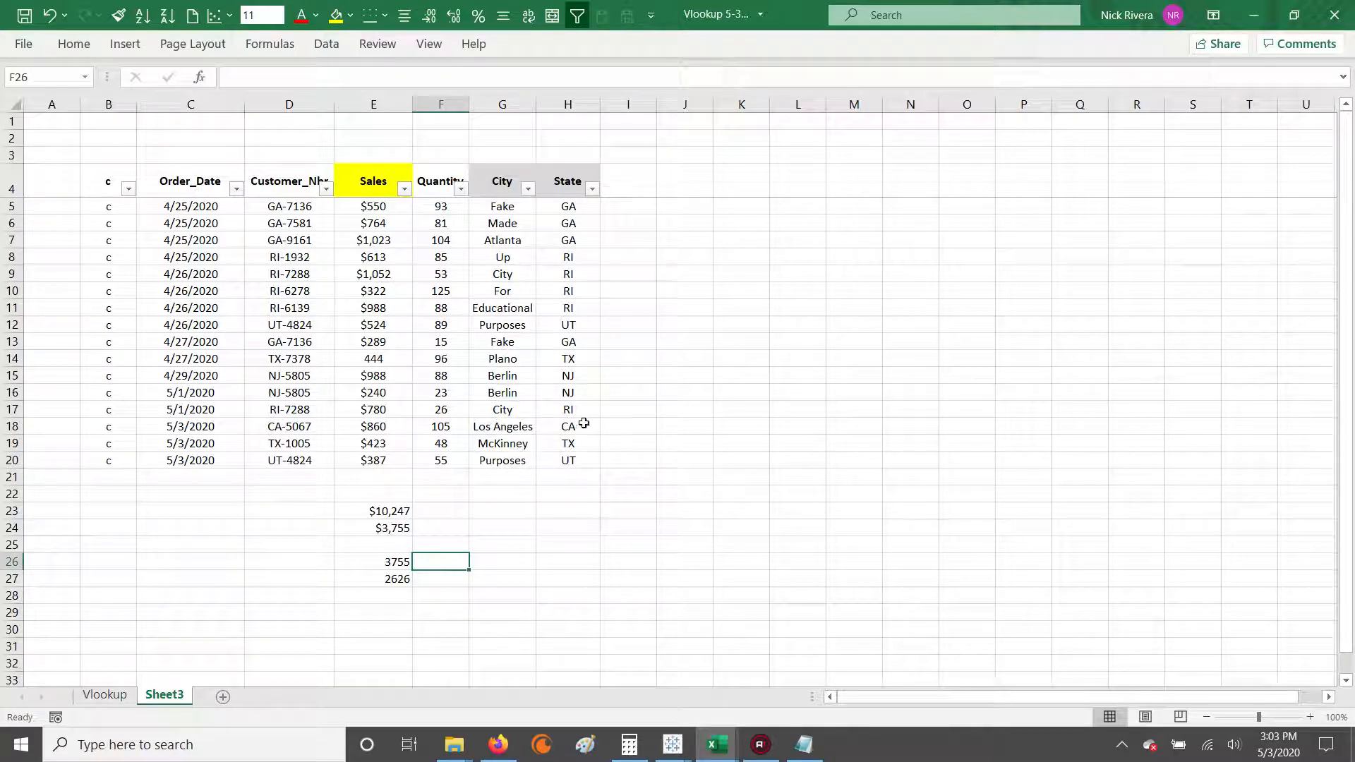
left_click_drag(494, 424, 580, 457)
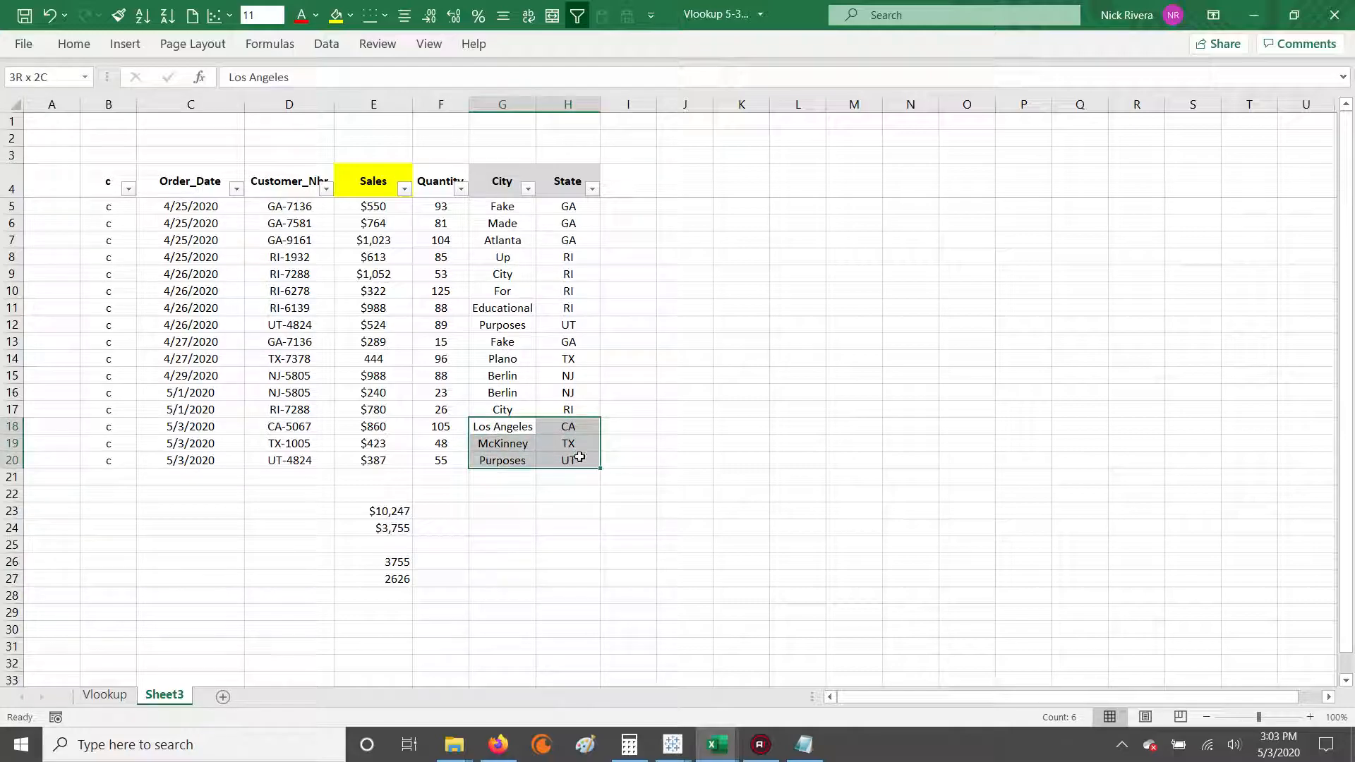
left_click(485, 427)
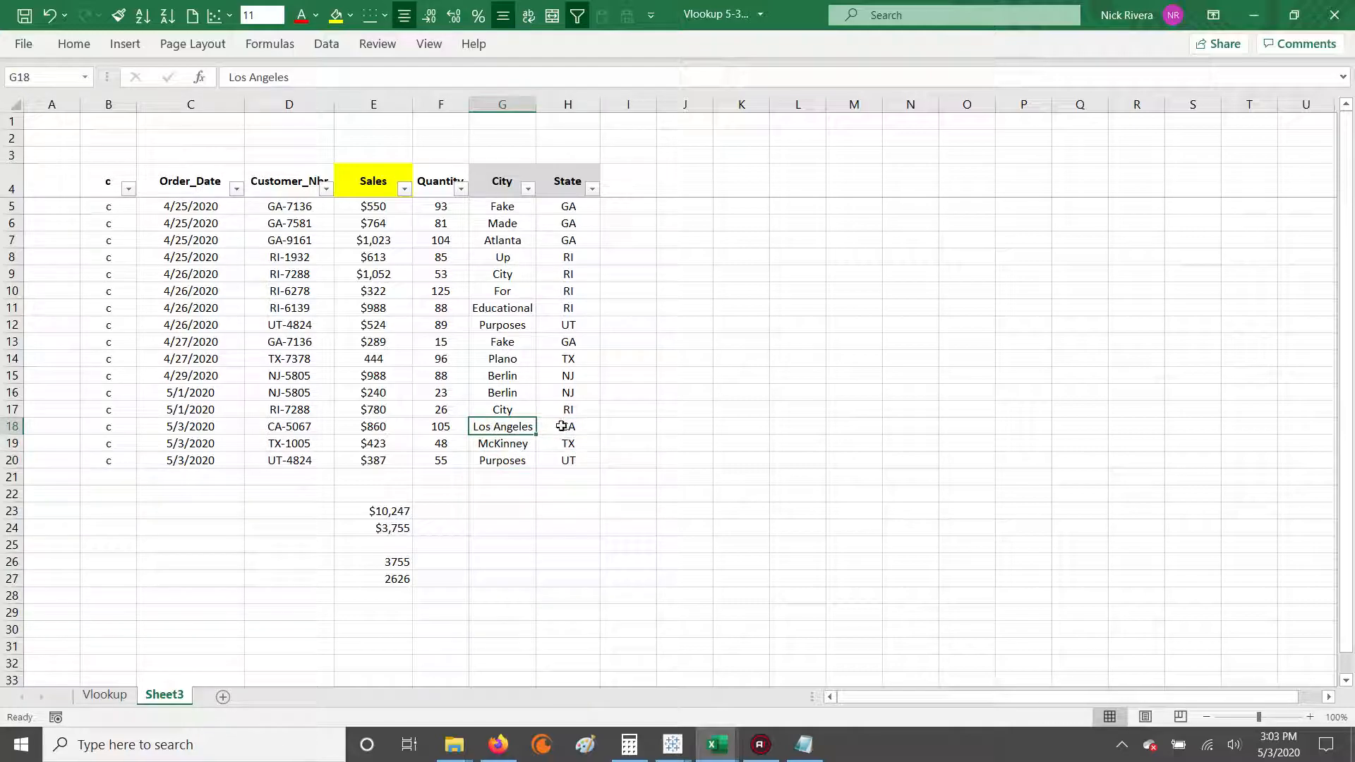
left_click_drag(569, 206, 574, 460)
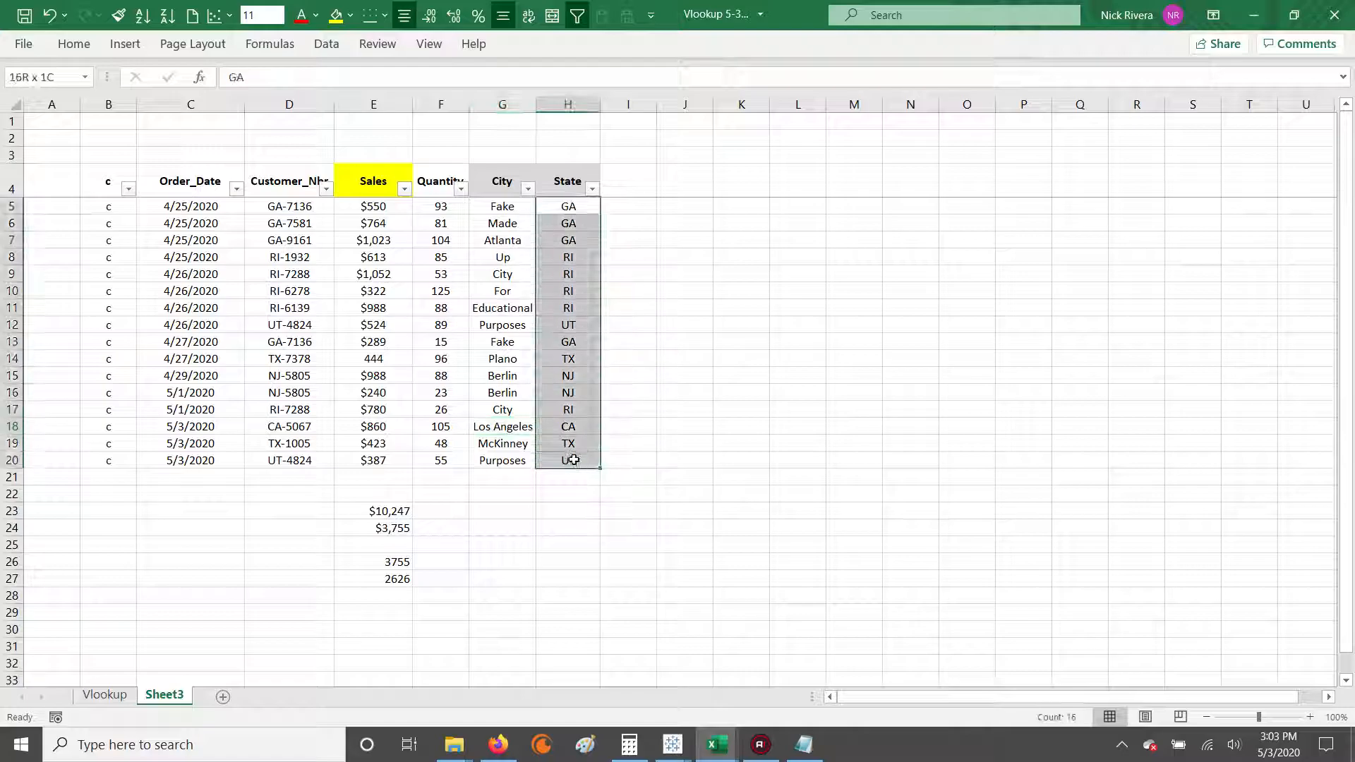
left_click_drag(441, 207, 441, 462)
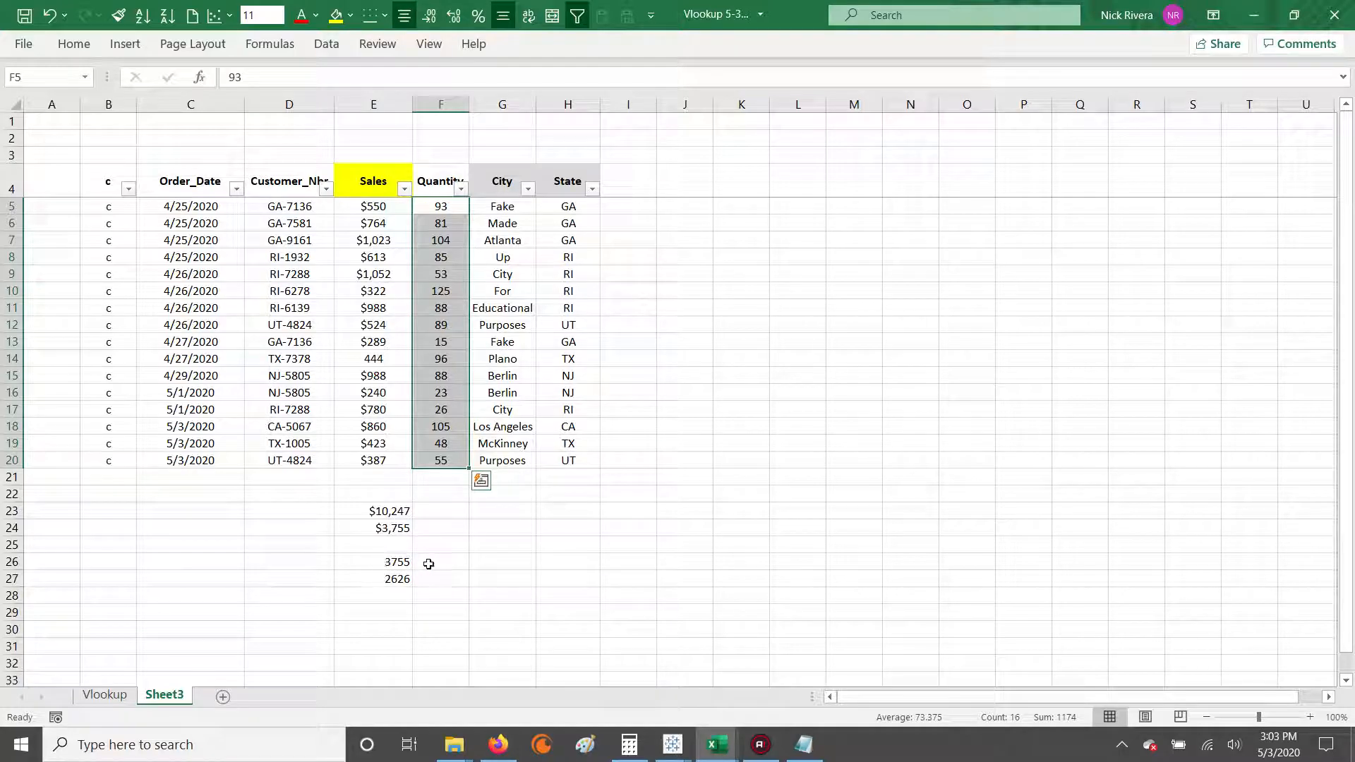
left_click_drag(294, 557, 502, 613)
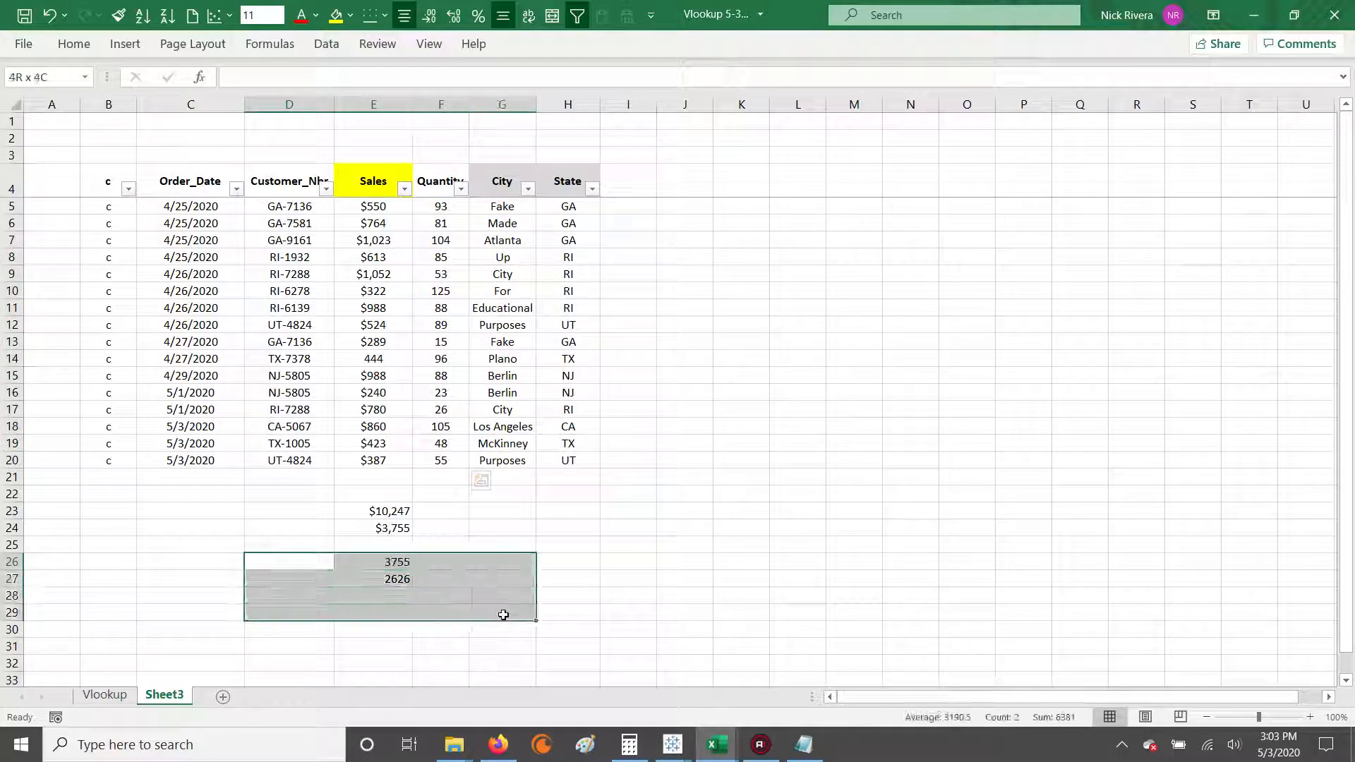
left_click_drag(278, 544, 527, 620)
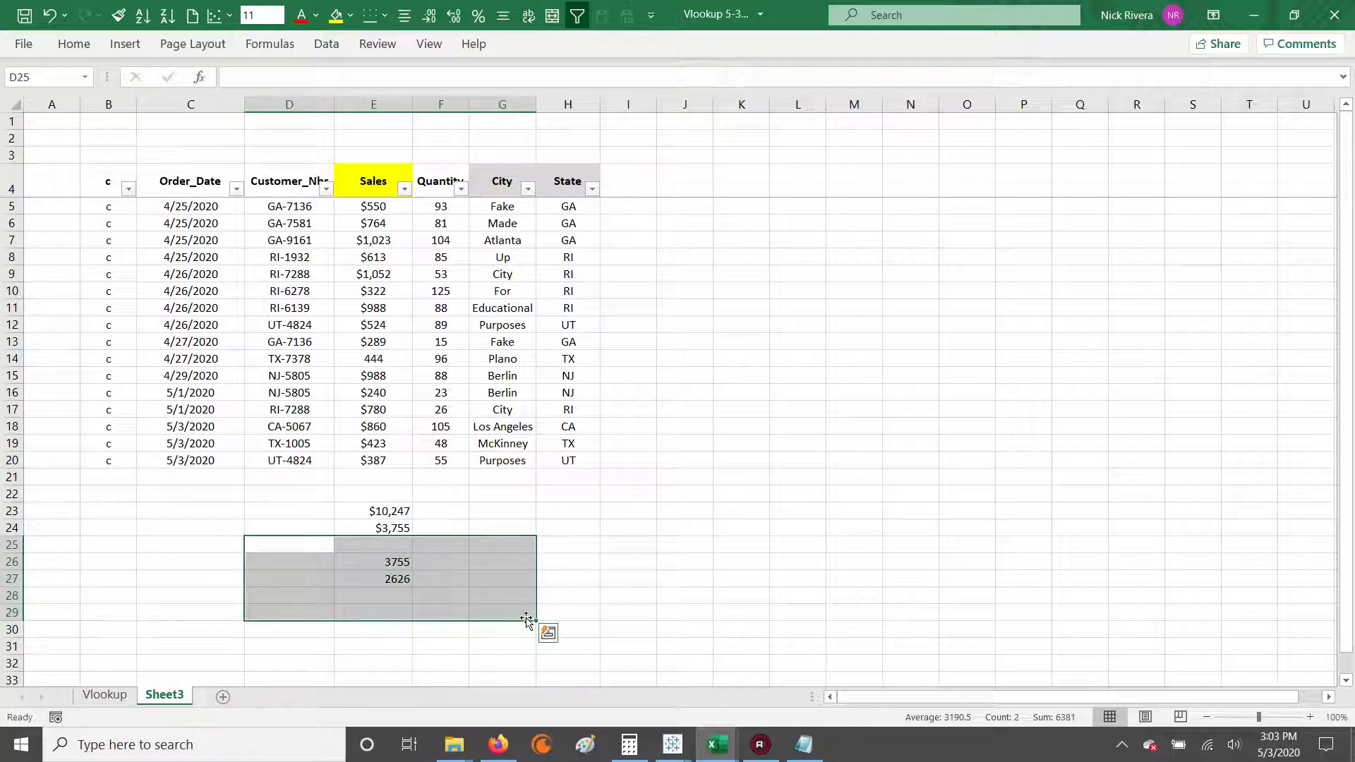